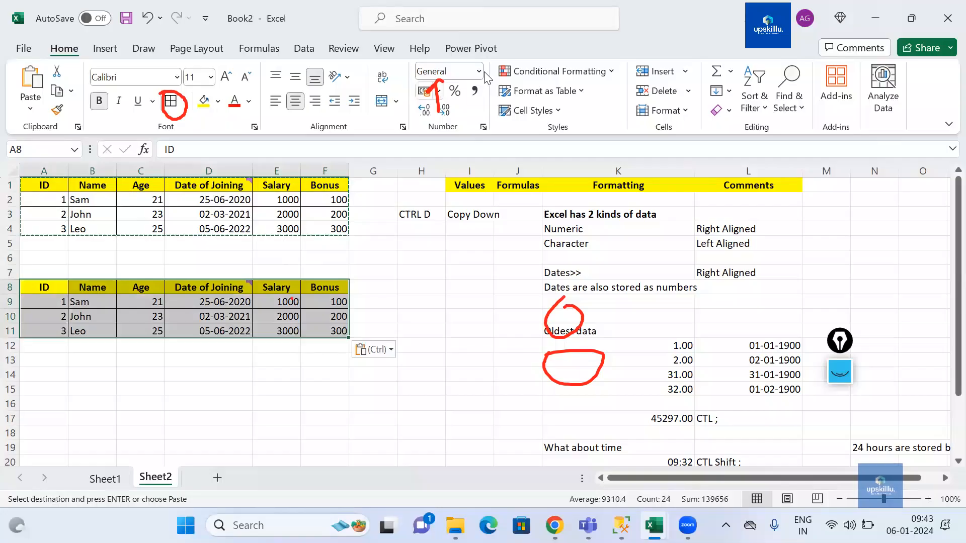
pyautogui.moveTo(479, 161); pyautogui.dragTo(514, 214)
pyautogui.moveTo(598, 209)
pyautogui.mouseDown()
pyautogui.moveTo(776, 210)
pyautogui.moveTo(839, 155)
pyautogui.moveTo(603, 127)
pyautogui.moveTo(444, 151)
pyautogui.moveTo(436, 141)
pyautogui.moveTo(436, 160)
pyautogui.mouseUp()
pyautogui.moveTo(432, 291); pyautogui.dragTo(362, 316)
pyautogui.moveTo(362, 316); pyautogui.dragTo(387, 318)
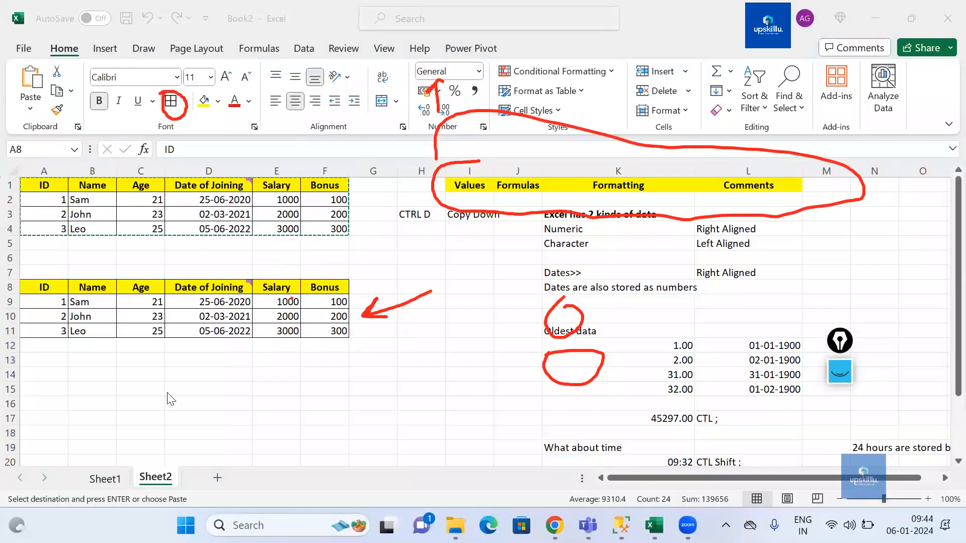
pyautogui.hotkey('ctrl', 'v')
pyautogui.moveTo(216, 288)
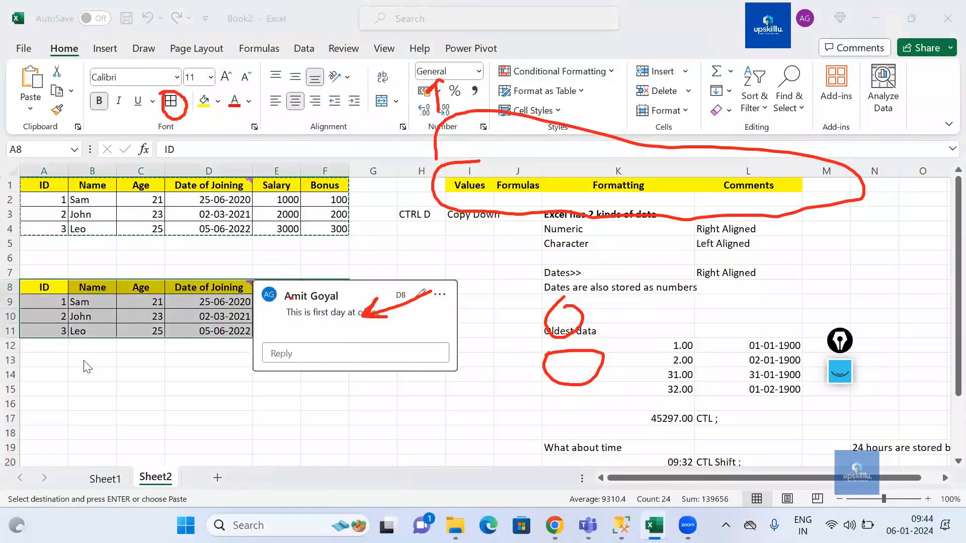
pyautogui.press('Escape')
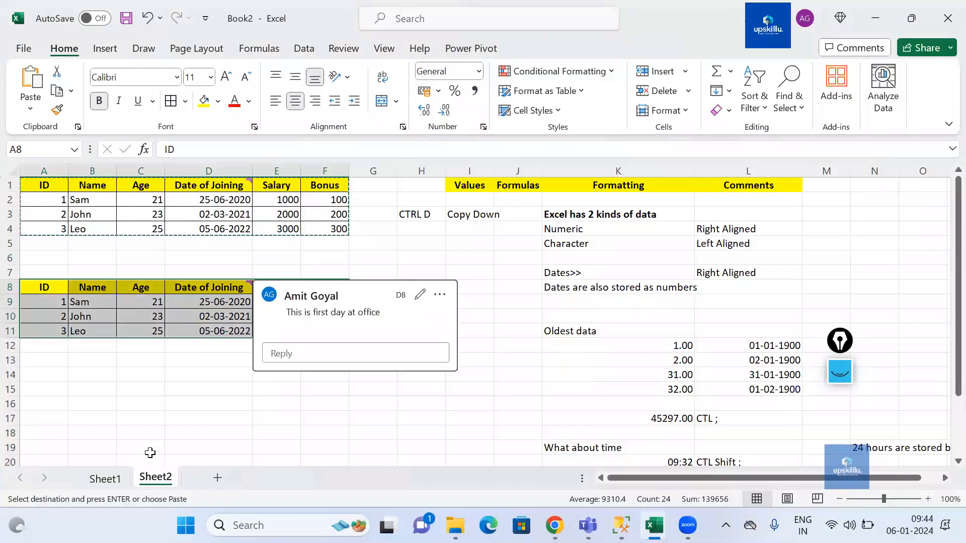
pyautogui.click(147, 373)
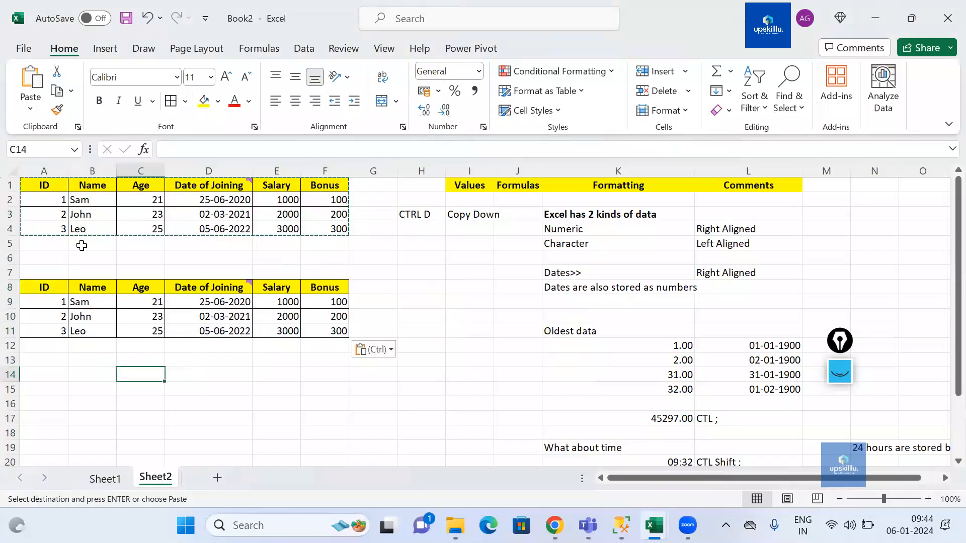
# Step: Paste only the values of the A1:F4 table into cell A14 using Paste Special
pyautogui.moveTo(42, 187); pyautogui.dragTo(324, 231)
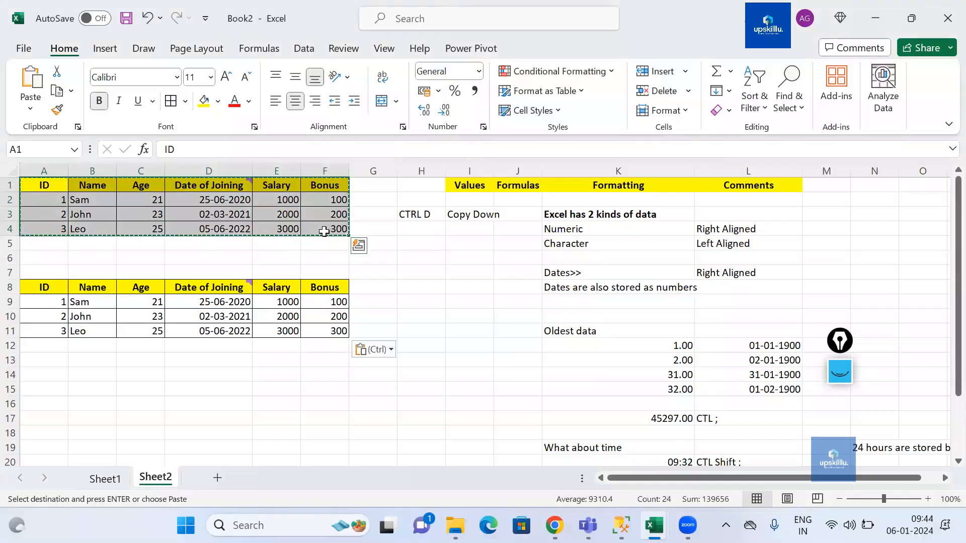
pyautogui.click(39, 381)
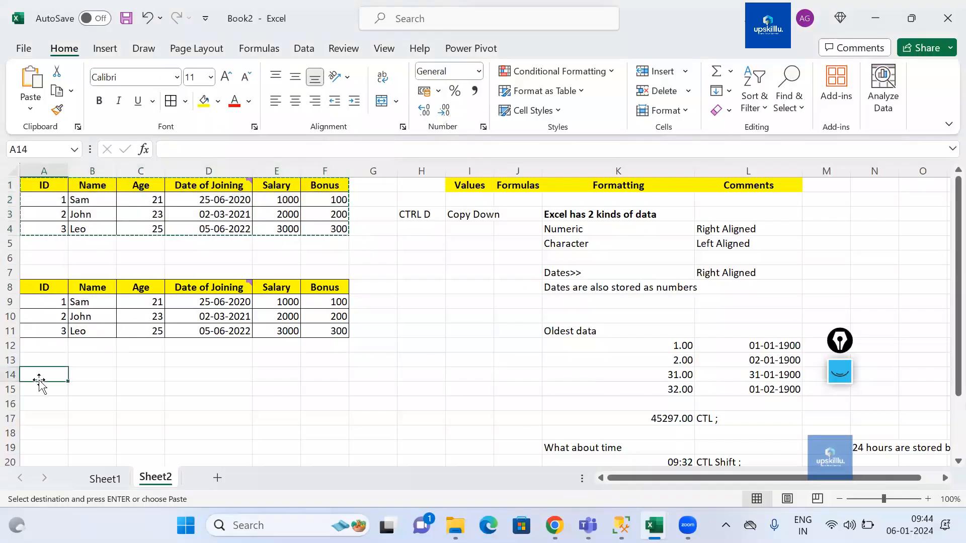
pyautogui.click(31, 105)
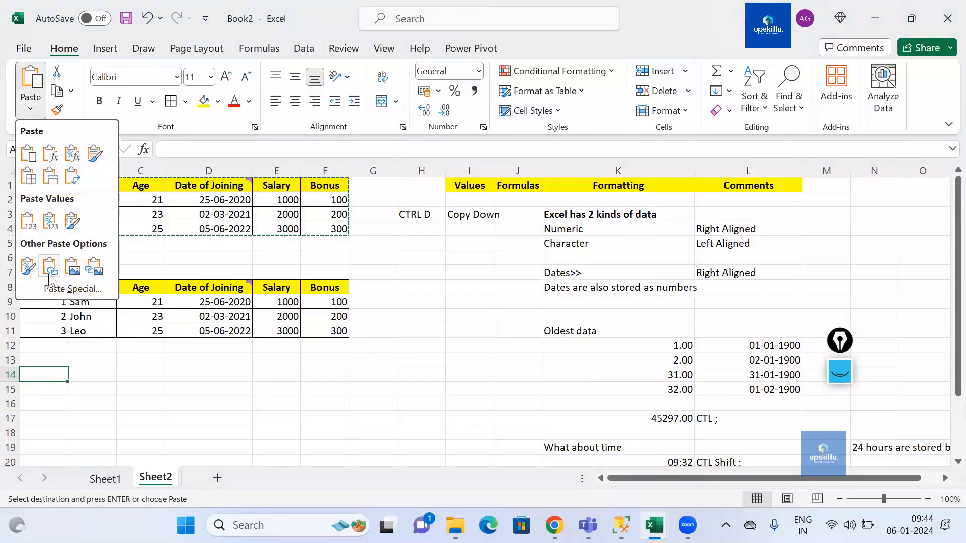
pyautogui.click(53, 292)
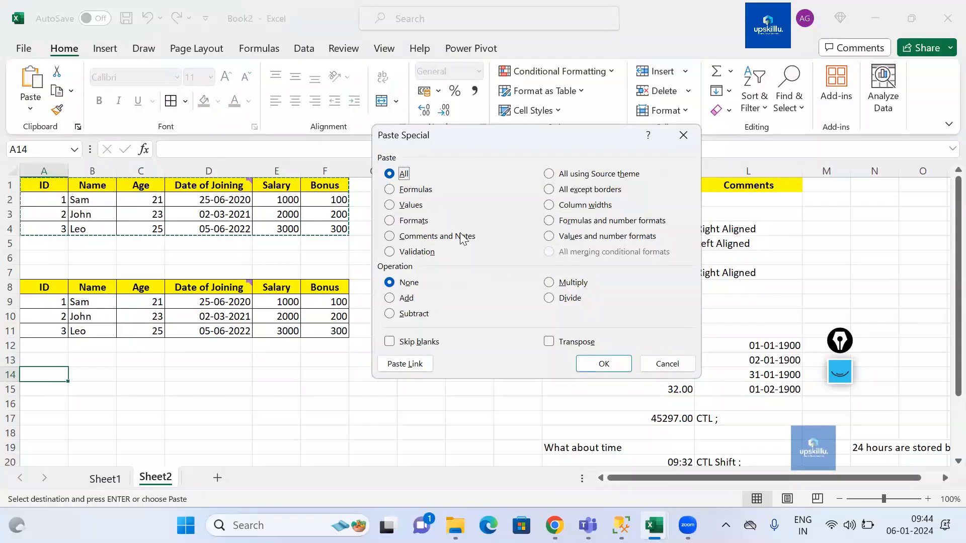
pyautogui.click(390, 206)
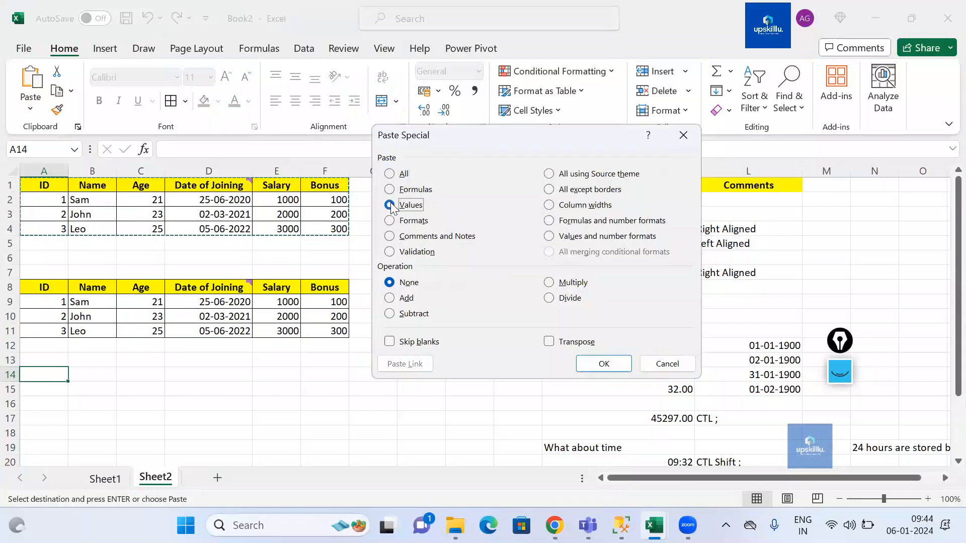
pyautogui.click(618, 365)
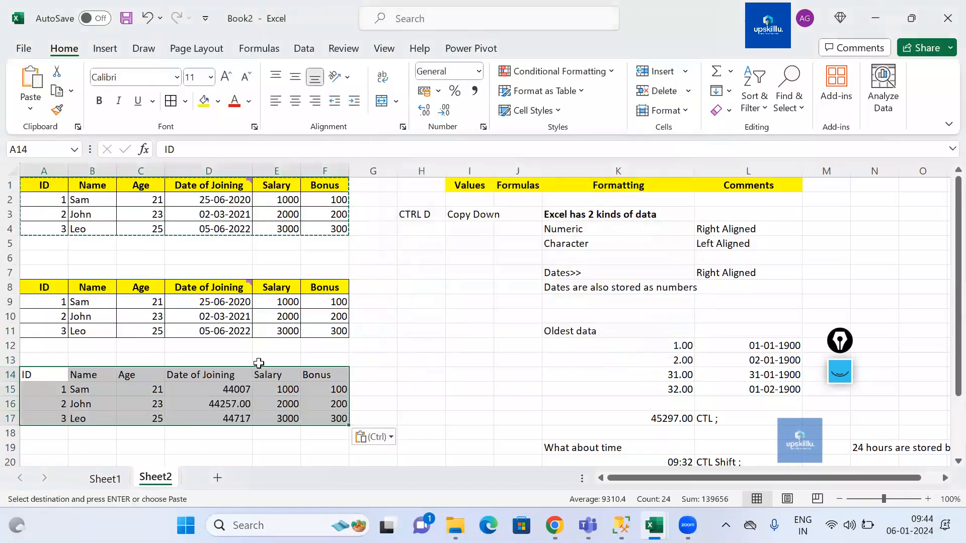
# Step: Paste only the values of the copied table into cell A19 through the Paste Special dialog
pyautogui.click(203, 118)
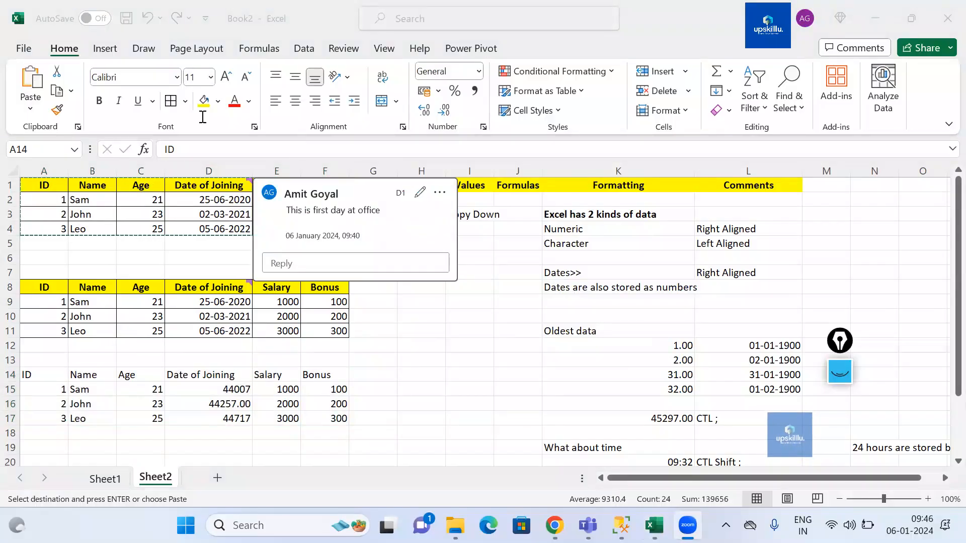
pyautogui.click(166, 391)
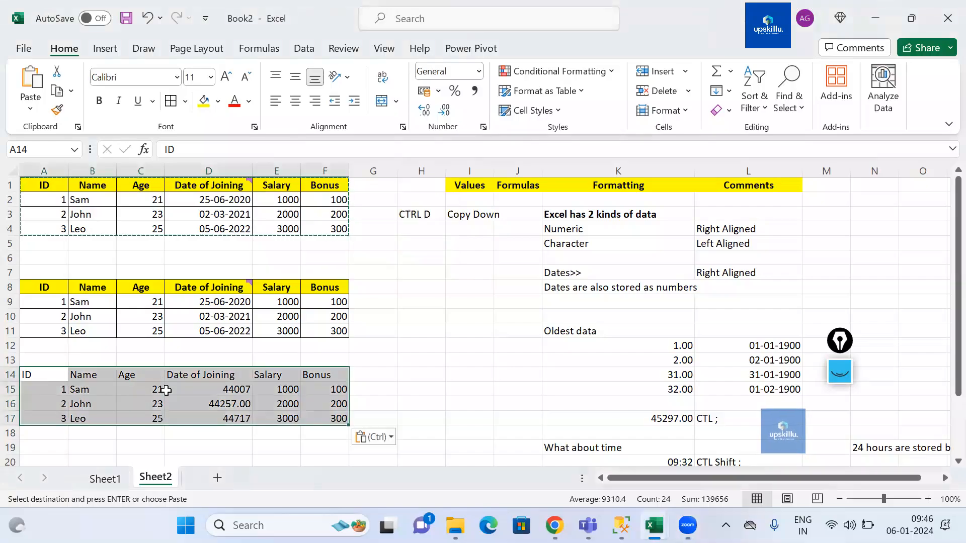
pyautogui.press('Up')
pyautogui.press('Up')
pyautogui.press('Up')
pyautogui.press('Up')
pyautogui.press('Up')
pyautogui.press('Up')
pyautogui.press('Up')
pyautogui.press('Up')
pyautogui.press('Up')
pyautogui.press('Up')
pyautogui.press('Up')
pyautogui.press('Up')
pyautogui.press('Up')
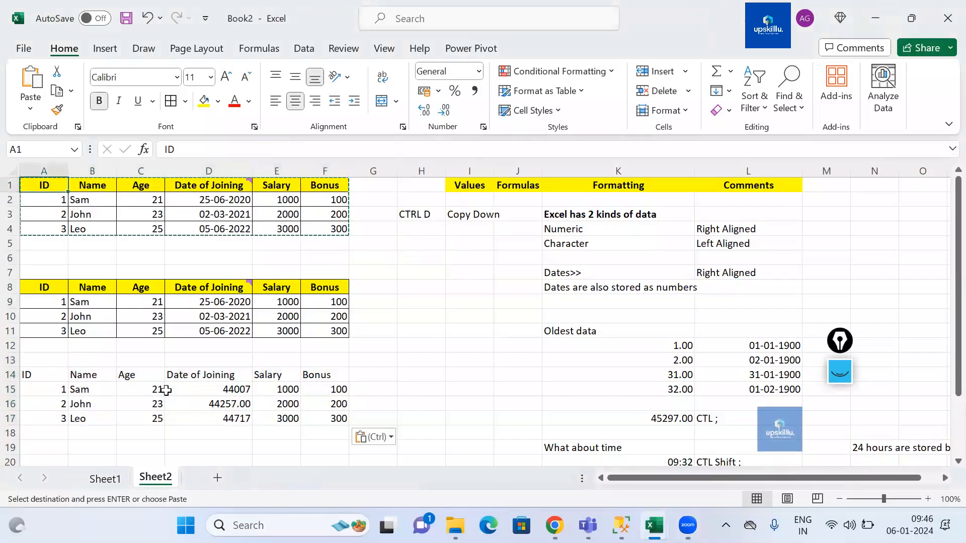
pyautogui.hotkey('ctrl', 'shift', 'Right')
pyautogui.hotkey('ctrl', 'shift', 'Down')
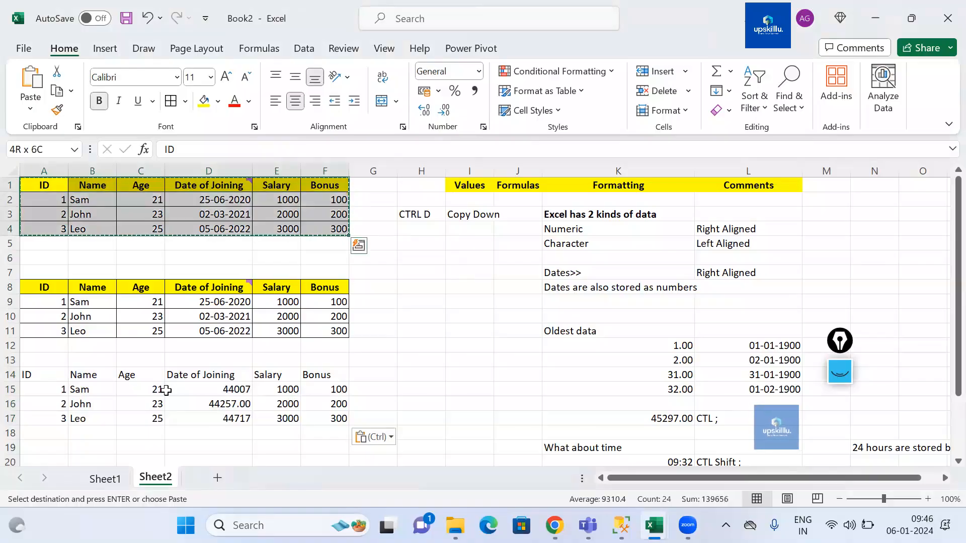
pyautogui.press('Down')
pyautogui.press('Down')
pyautogui.press('Down')
pyautogui.press('Down')
pyautogui.press('Down')
pyautogui.press('Down')
pyautogui.press('Down')
pyautogui.press('Down')
pyautogui.press('Down')
pyautogui.press('Down')
pyautogui.press('Down')
pyautogui.press('Down')
pyautogui.press('Down')
pyautogui.press('Down')
pyautogui.press('Down')
pyautogui.press('Down')
pyautogui.press('Down')
pyautogui.press('Down')
pyautogui.press('Down')
pyautogui.press('Down')
pyautogui.press('Up')
pyautogui.press('Up')
pyautogui.press('Up')
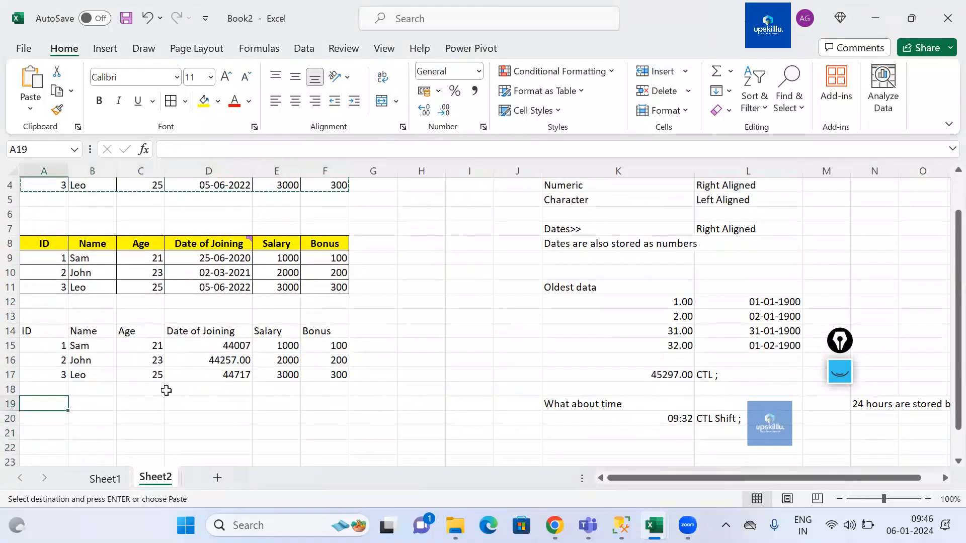
pyautogui.hotkey('alt', 'e')
pyautogui.press('s')
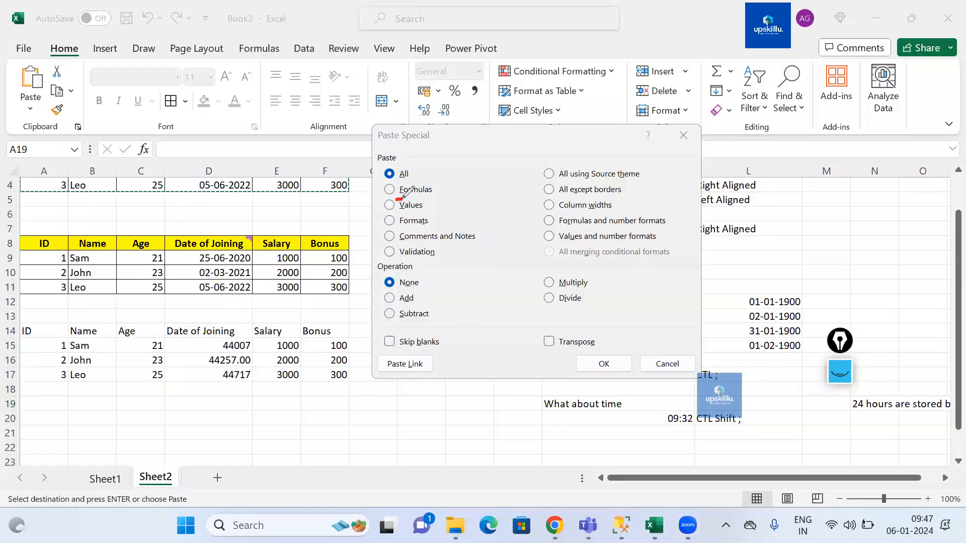
pyautogui.moveTo(407, 215); pyautogui.dragTo(436, 230)
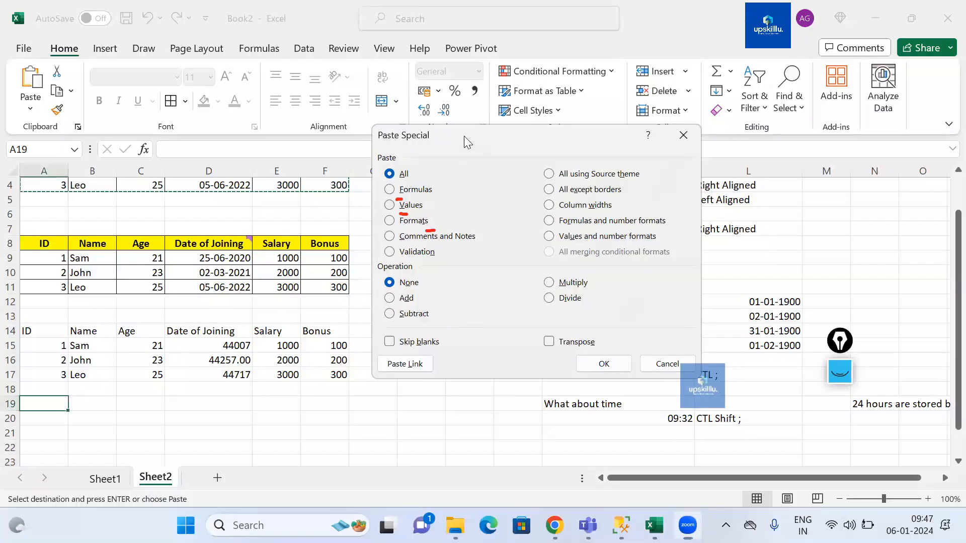
pyautogui.press('v')
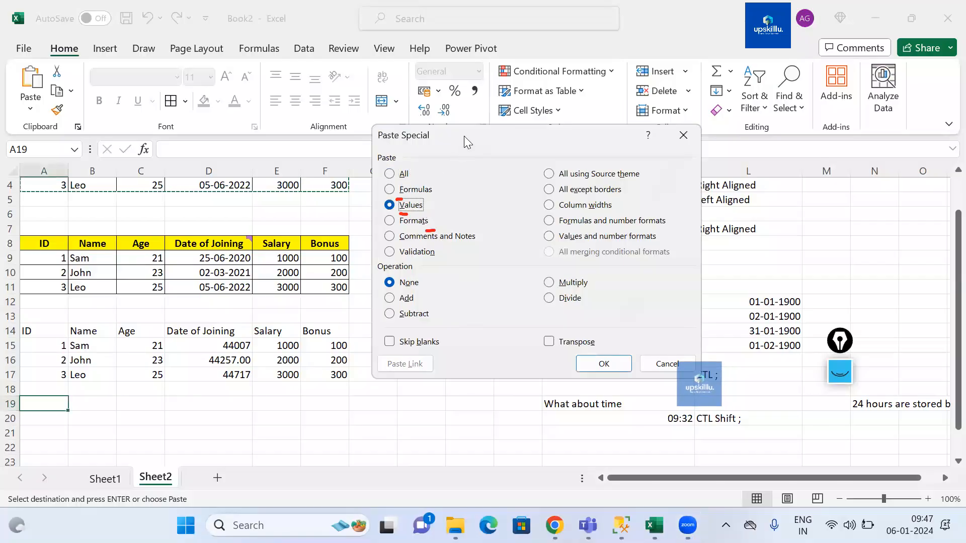
pyautogui.press('Return')
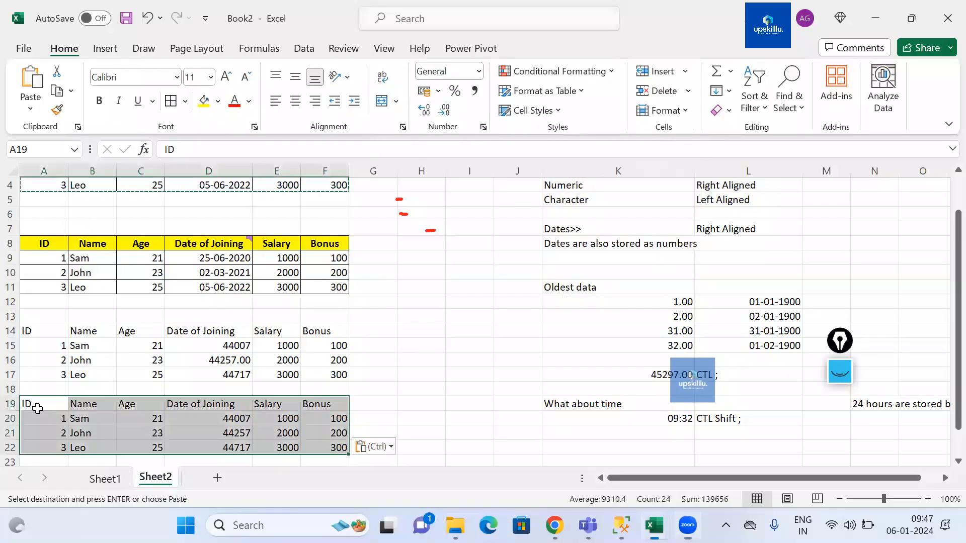
# Step: Paste the copied table's formats onto the values block starting at A19
pyautogui.hotkey('alt', 'e')
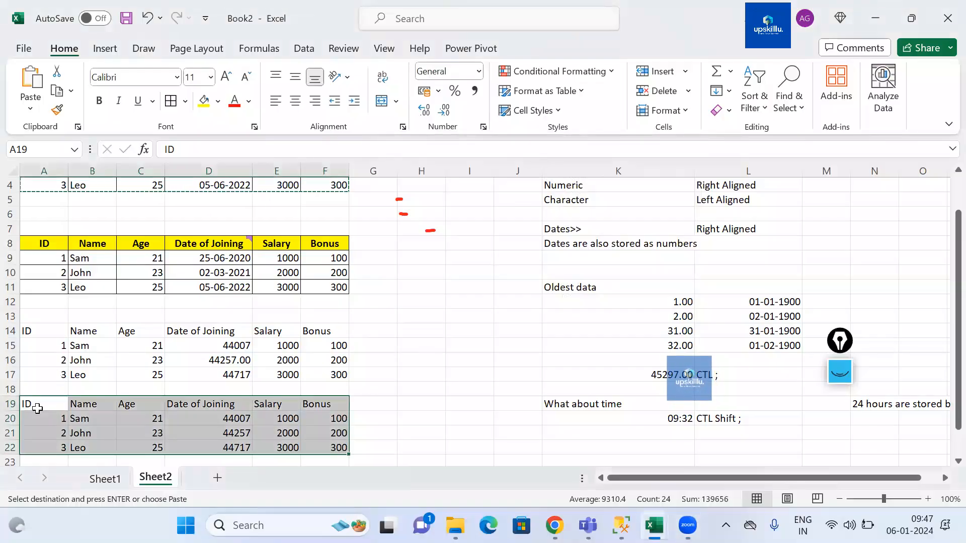
pyautogui.press('s')
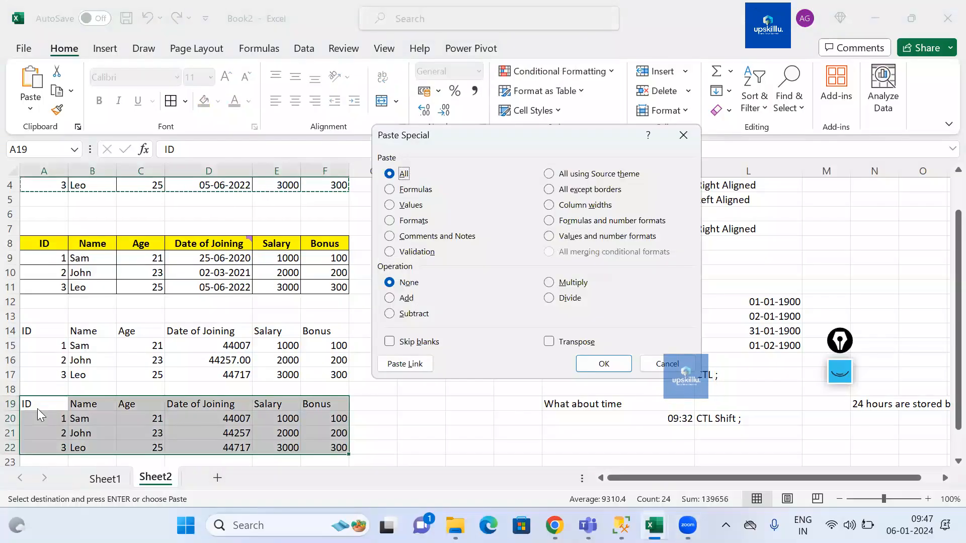
pyautogui.press('t')
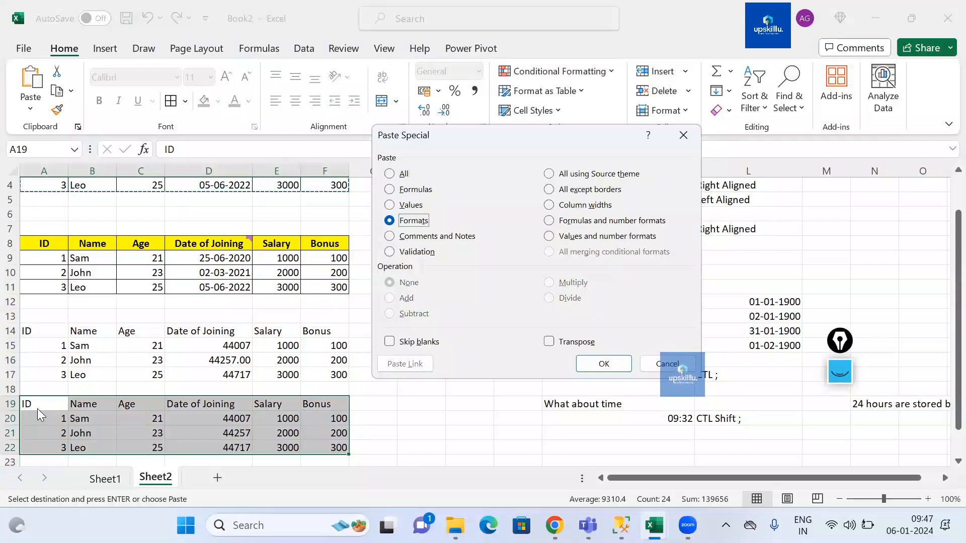
pyautogui.press('Return')
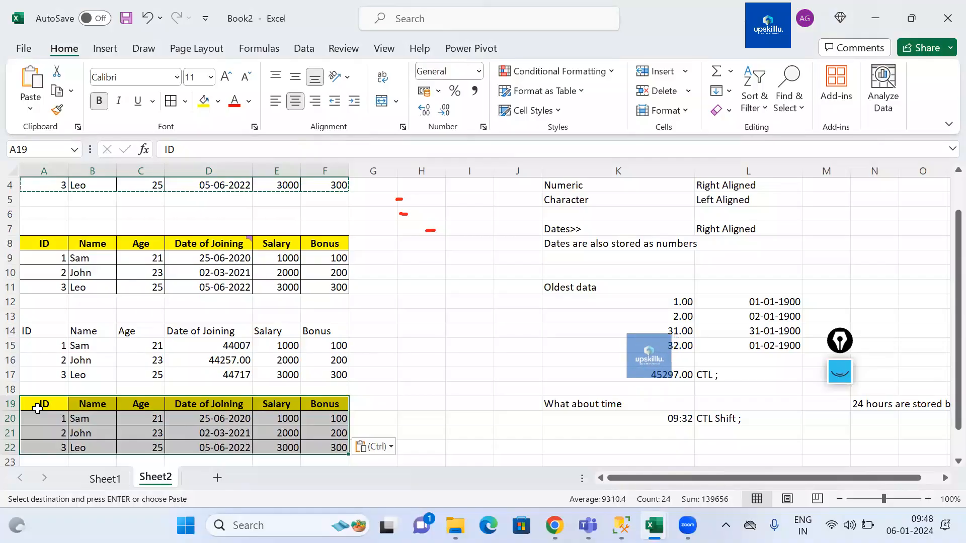
# Step: Paste the copied table's formulas into the block starting at A19 with Paste Special
pyautogui.press('alt')
pyautogui.press('e')
pyautogui.press('s')
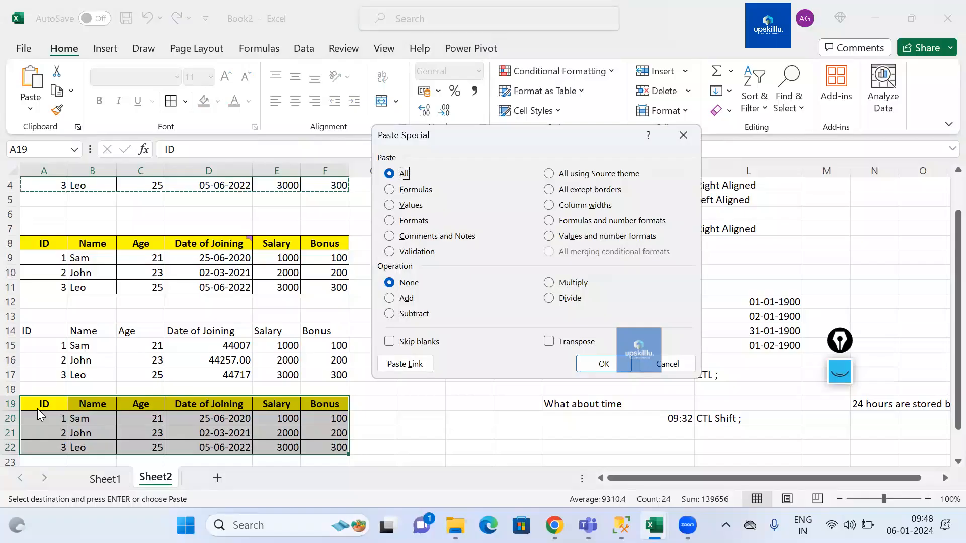
pyautogui.press('f')
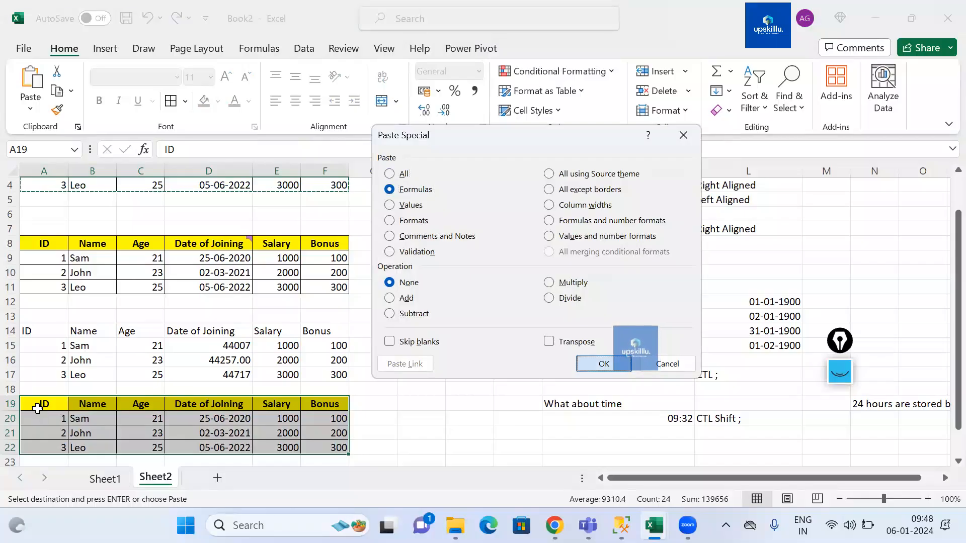
pyautogui.press('Return')
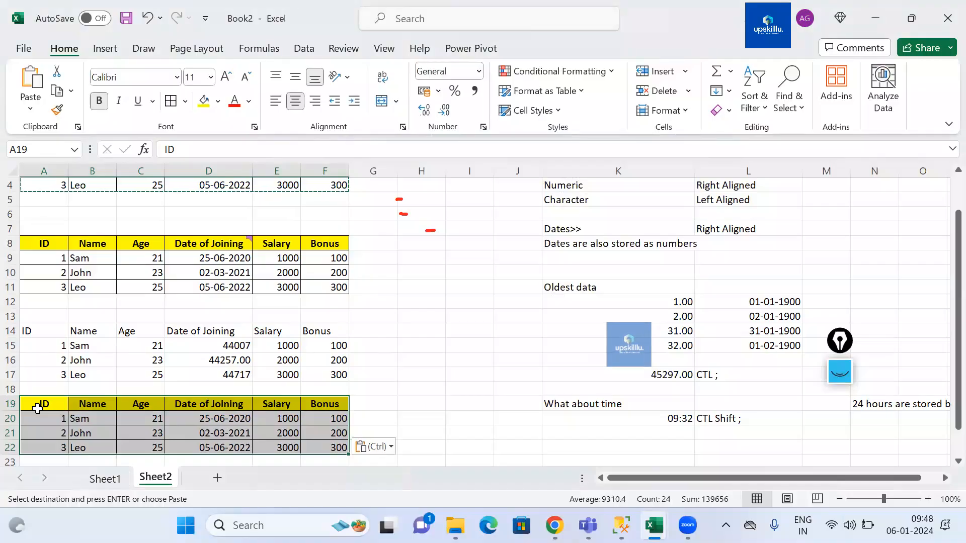
# Step: Paste only the values of the copied table into cell A28 through Paste Special
pyautogui.click(140, 67)
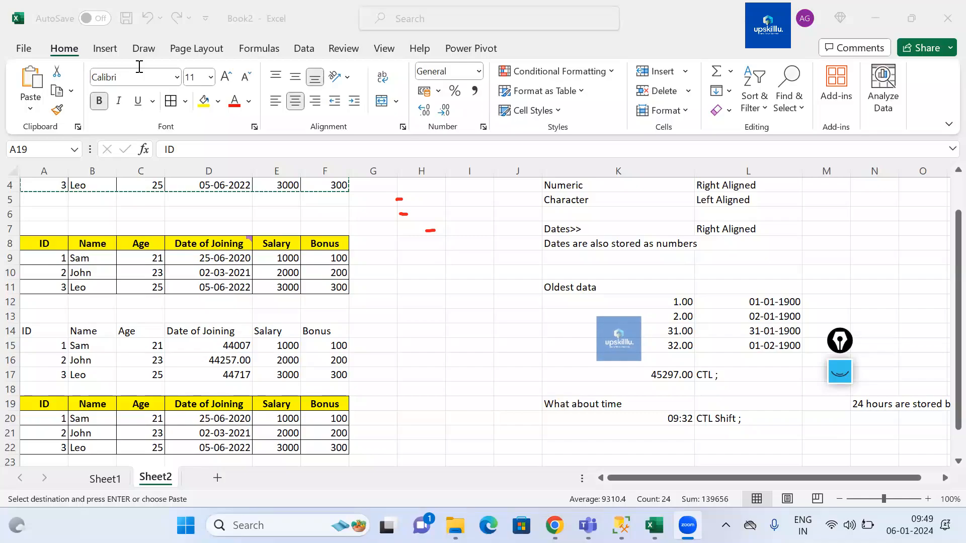
pyautogui.click(192, 327)
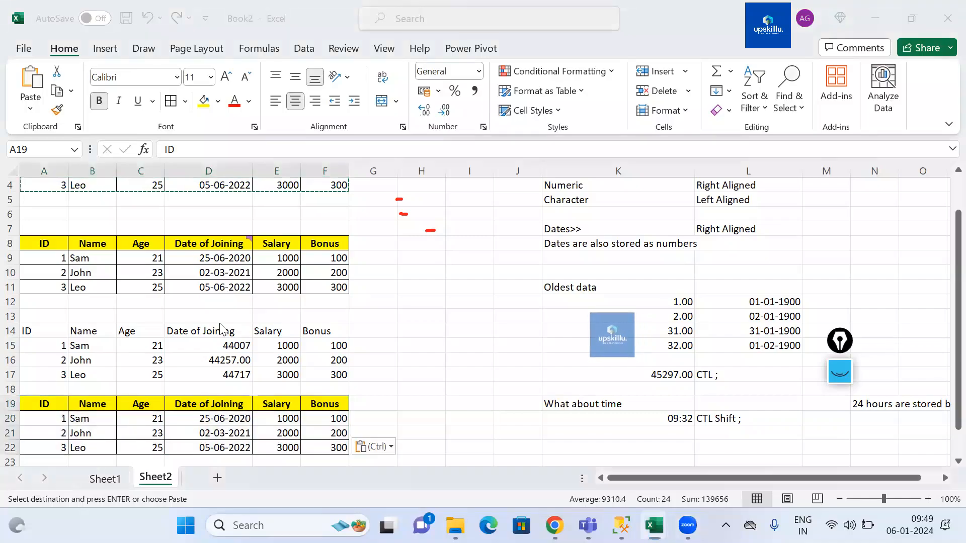
pyautogui.scroll(1, 212, 327)
pyautogui.click(38, 186)
pyautogui.moveTo(38, 186); pyautogui.dragTo(323, 230)
pyautogui.hotkey('ctrl', 'c')
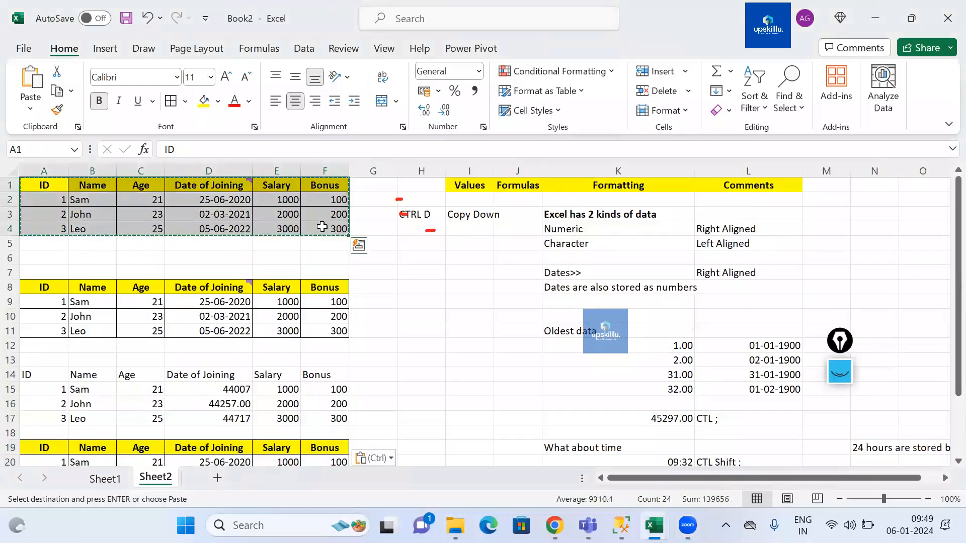
pyautogui.scroll(-6, 305, 229)
pyautogui.scroll(-1, 305, 230)
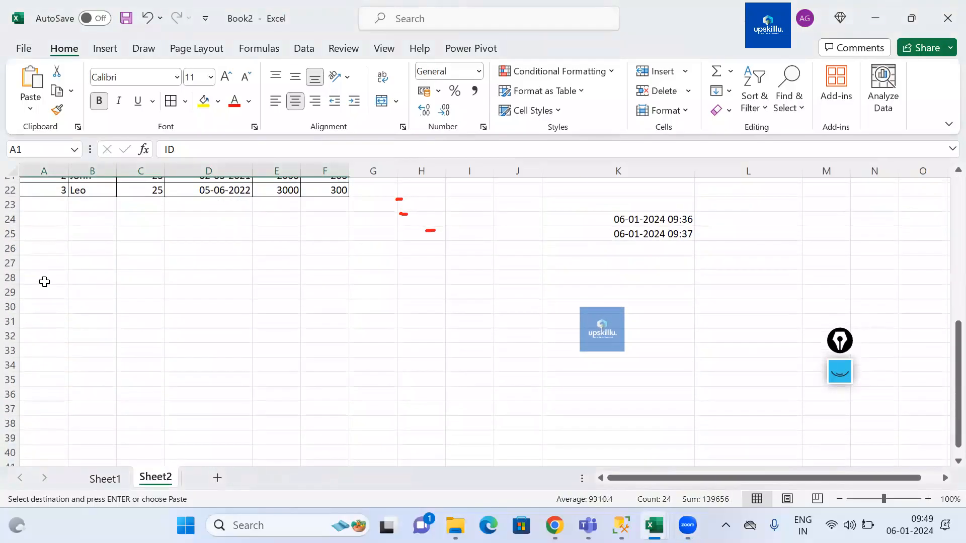
pyautogui.click(43, 280)
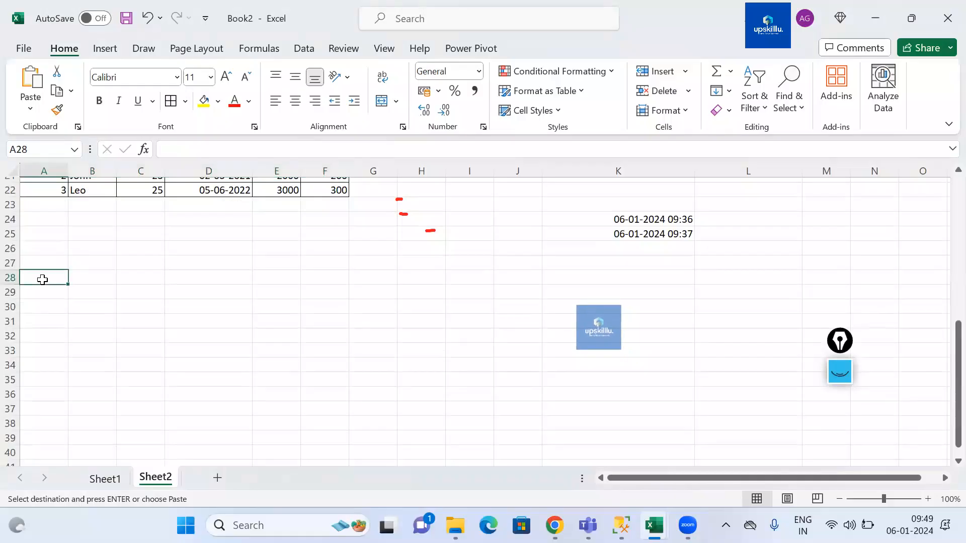
pyautogui.press('alt')
pyautogui.press('e')
pyautogui.press('s')
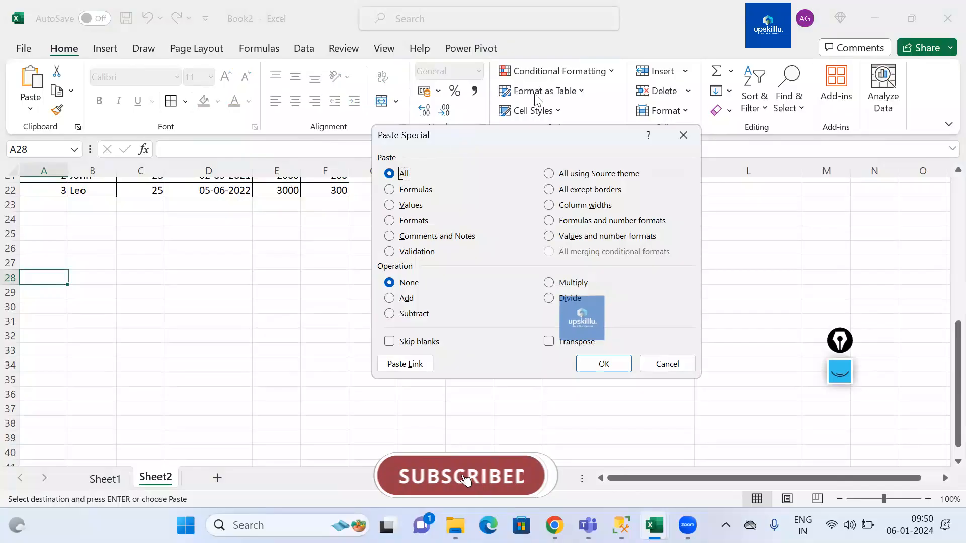
pyautogui.press('v')
pyautogui.press('Return')
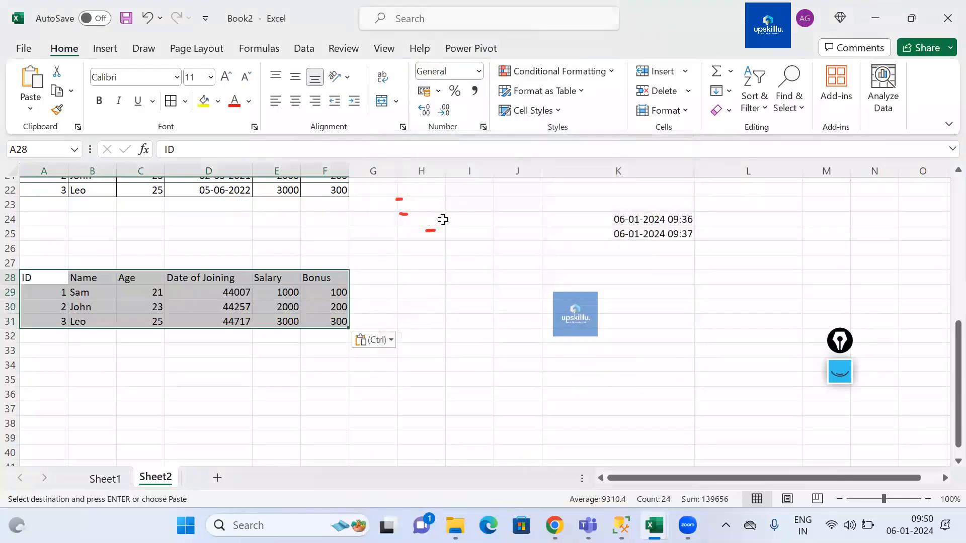
# Step: Paste the copied table's formats onto the values block at A28 with Paste Special, then paste the whole table there
pyautogui.hotkey('ctrl', 'alt', 'v')
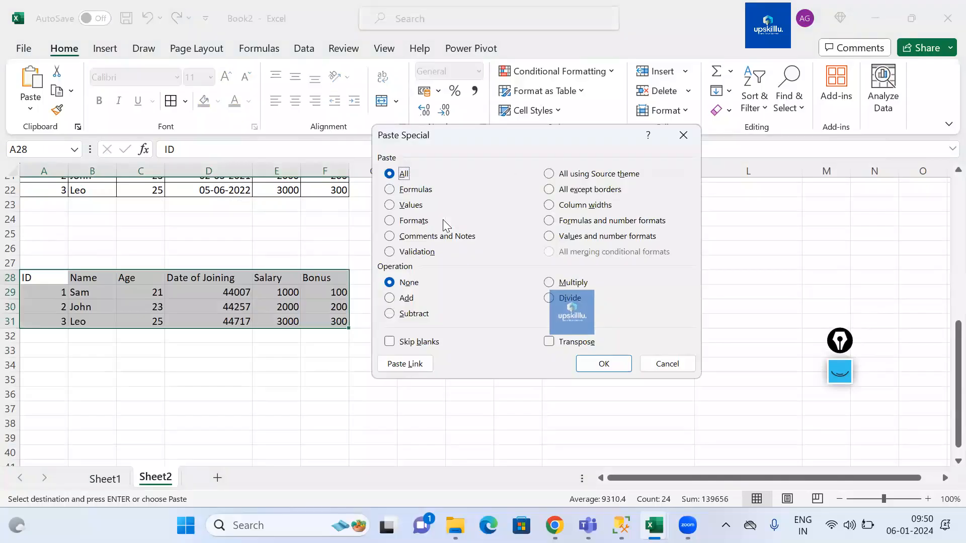
pyautogui.press('t')
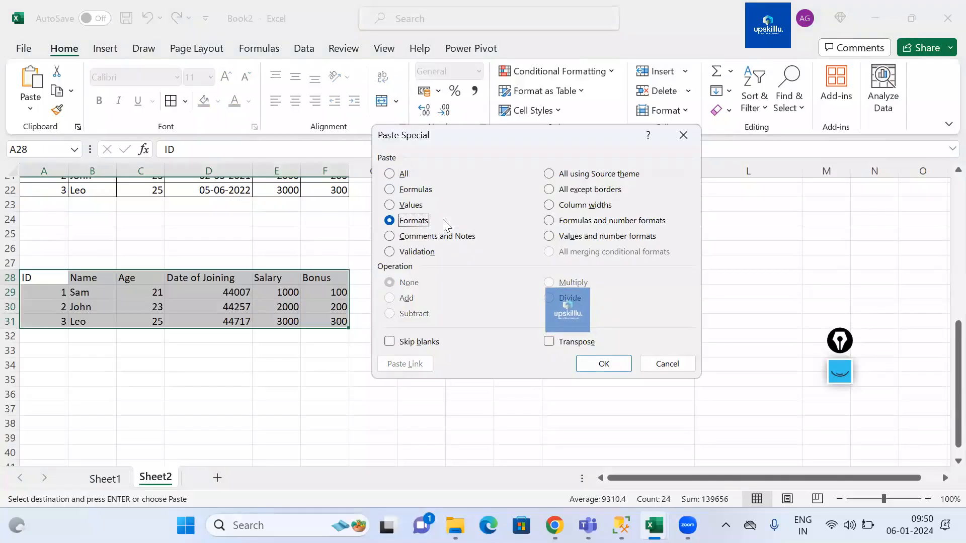
pyautogui.click(604, 364)
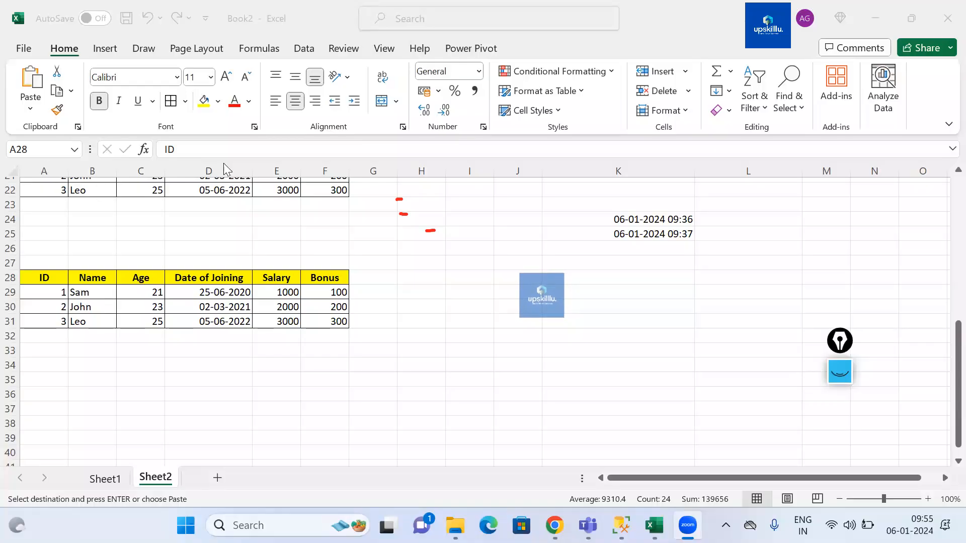
pyautogui.hotkey('ctrl', 'v')
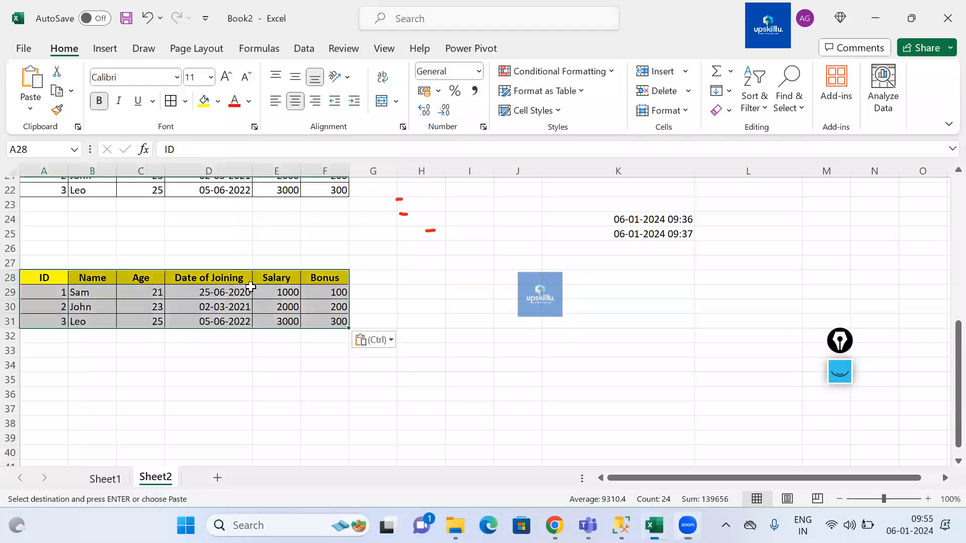
pyautogui.click(353, 81)
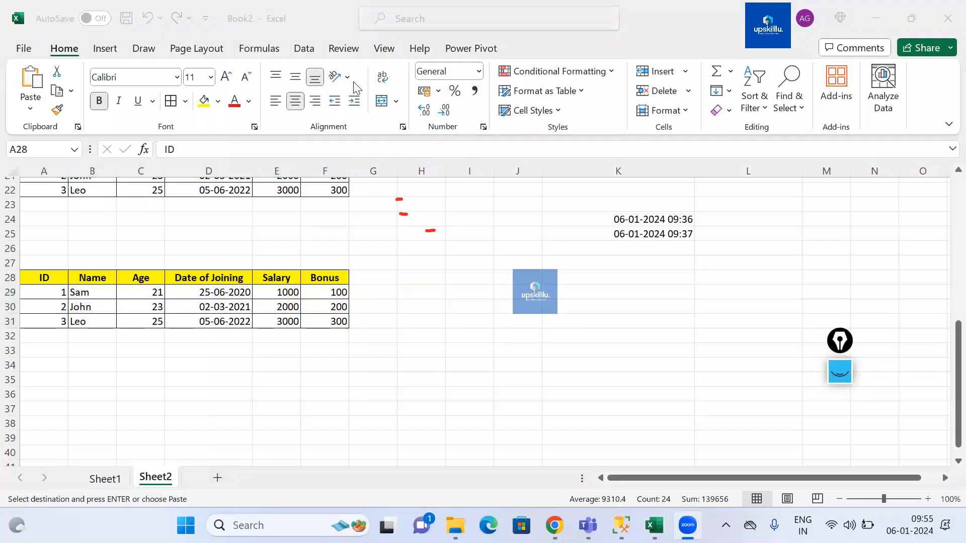
# Step: Enter the label "Paste Special" in cell A35
pyautogui.click(190, 378)
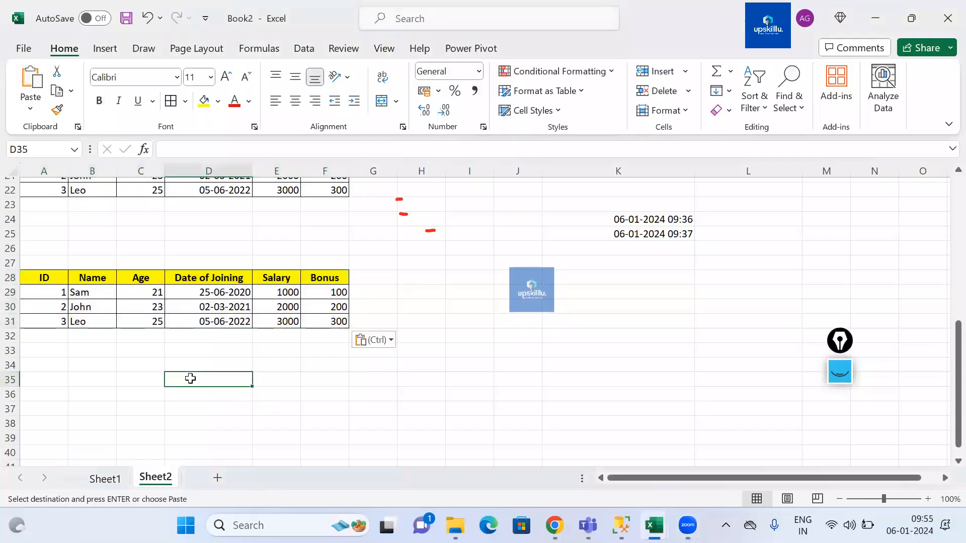
pyautogui.press('Left')
pyautogui.press('Left')
pyautogui.press('Left')
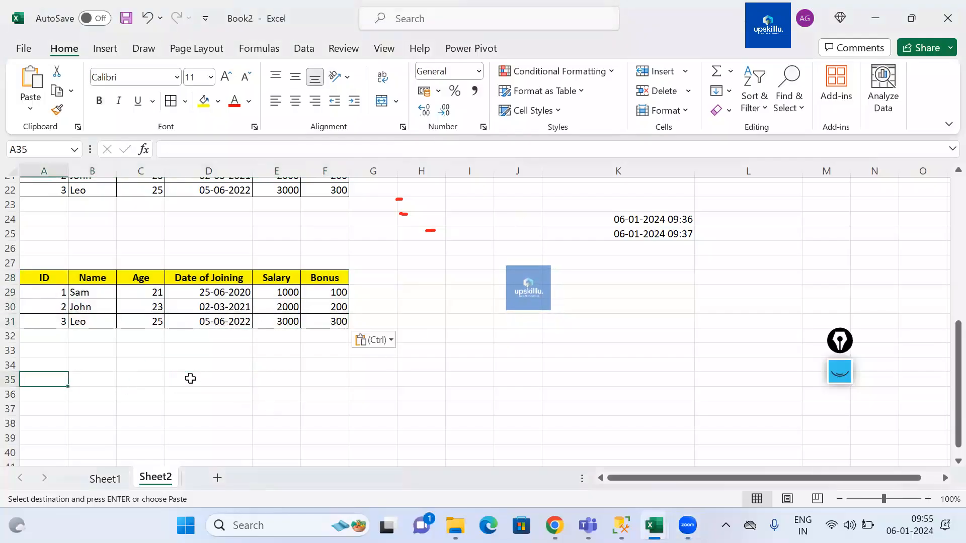
pyautogui.write('Paste Spe')
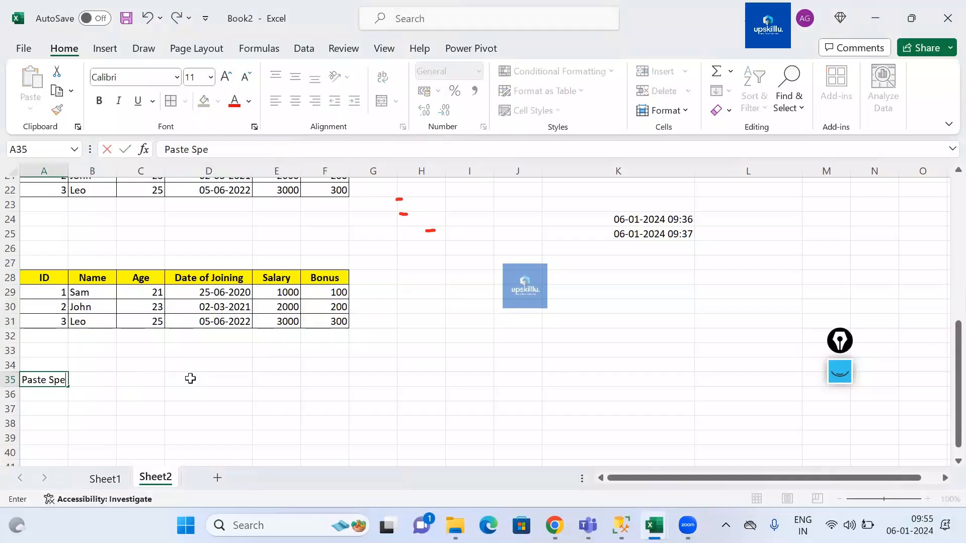
pyautogui.write('cial')
pyautogui.press('Return')
pyautogui.press('Return')
pyautogui.press('Return')
pyautogui.press('Return')
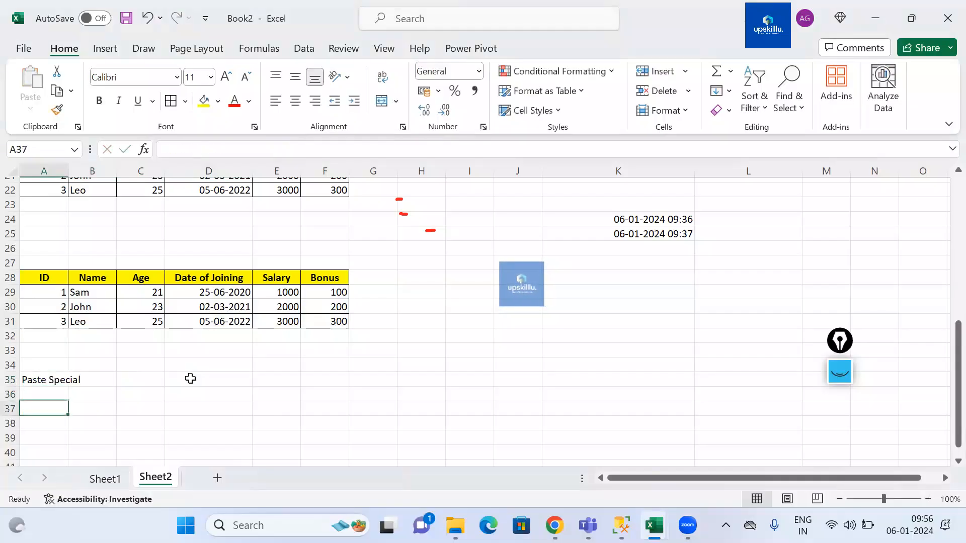
# Step: Enter a Sales header in D37 with values 1000, 2000, 3000, 4000 and 5000 below it
pyautogui.press('Right')
pyautogui.press('Right')
pyautogui.press('Up')
pyautogui.press('Up')
pyautogui.press('Right')
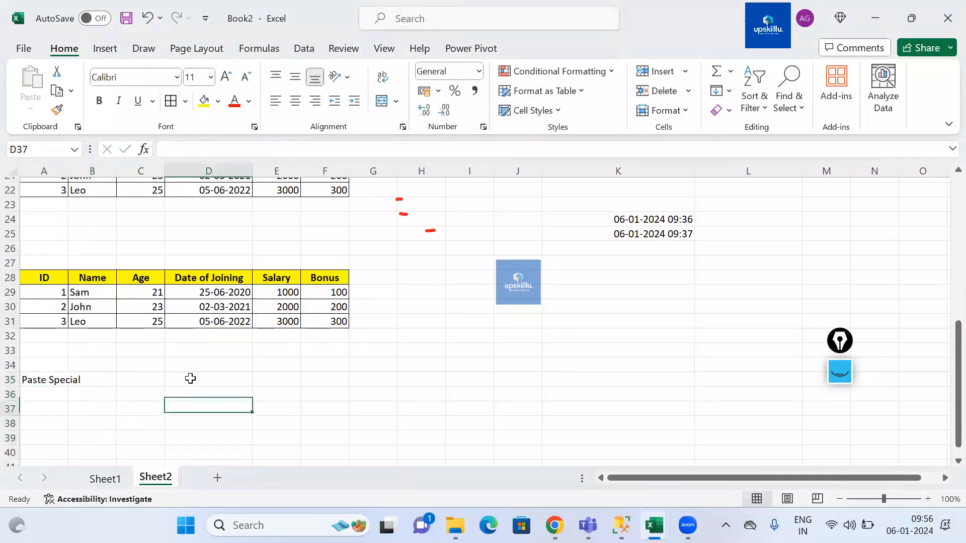
pyautogui.write('Sales')
pyautogui.press('Return')
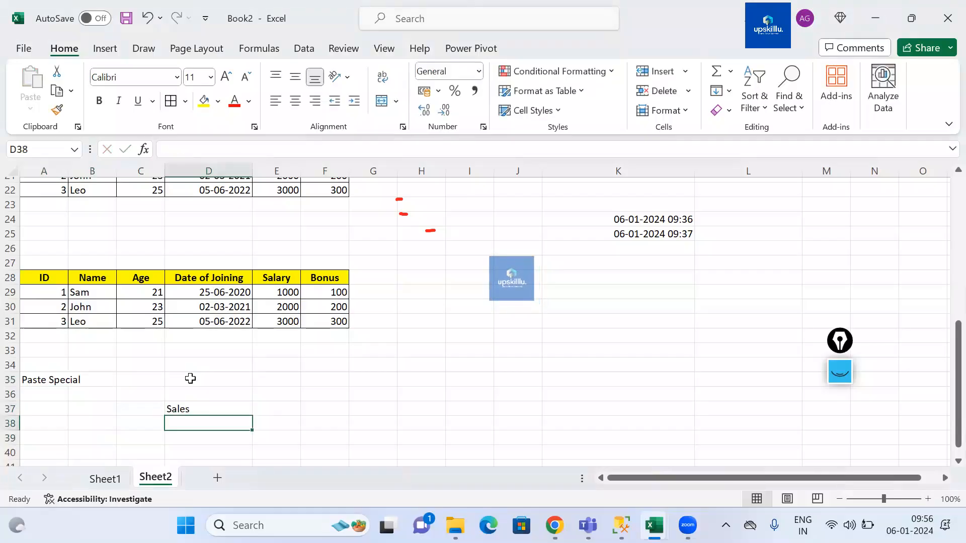
pyautogui.write('1000')
pyautogui.press('Return')
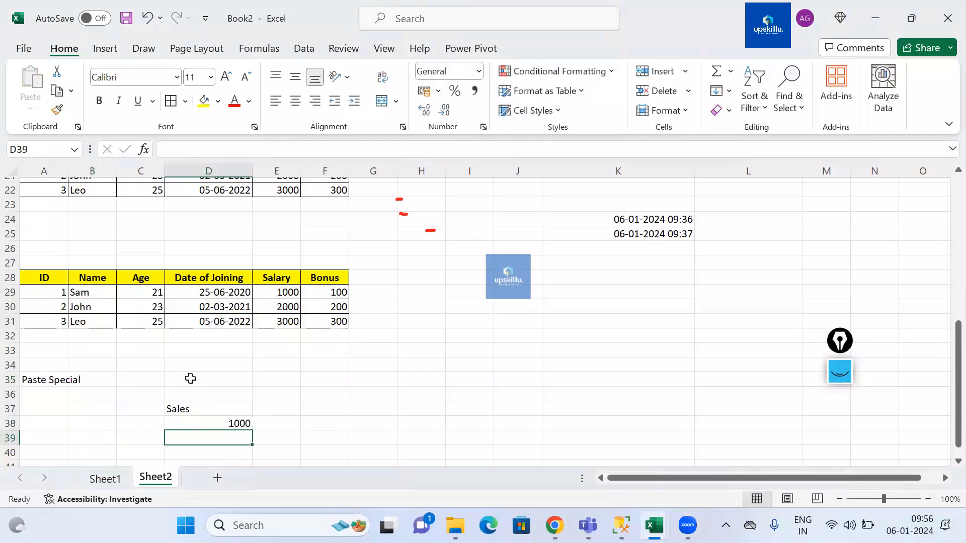
pyautogui.write('2000')
pyautogui.press('Return')
pyautogui.write('3000')
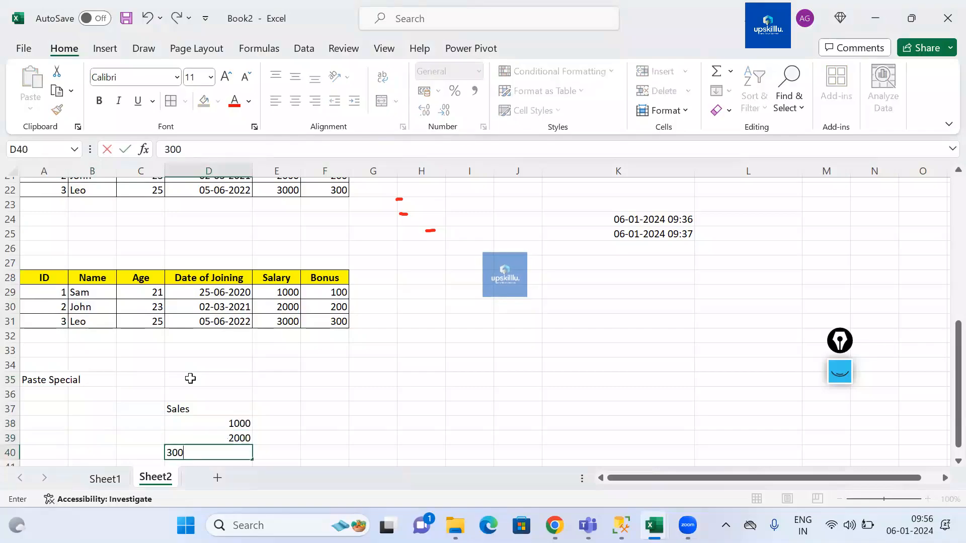
pyautogui.press('Return')
pyautogui.write('4000')
pyautogui.press('Return')
pyautogui.write('5000')
pyautogui.press('Return')
# Step: Make the Sales header bold
pyautogui.press('Up')
pyautogui.press('Up')
pyautogui.press('Up')
pyautogui.press('Up')
pyautogui.press('Up')
pyautogui.press('Up')
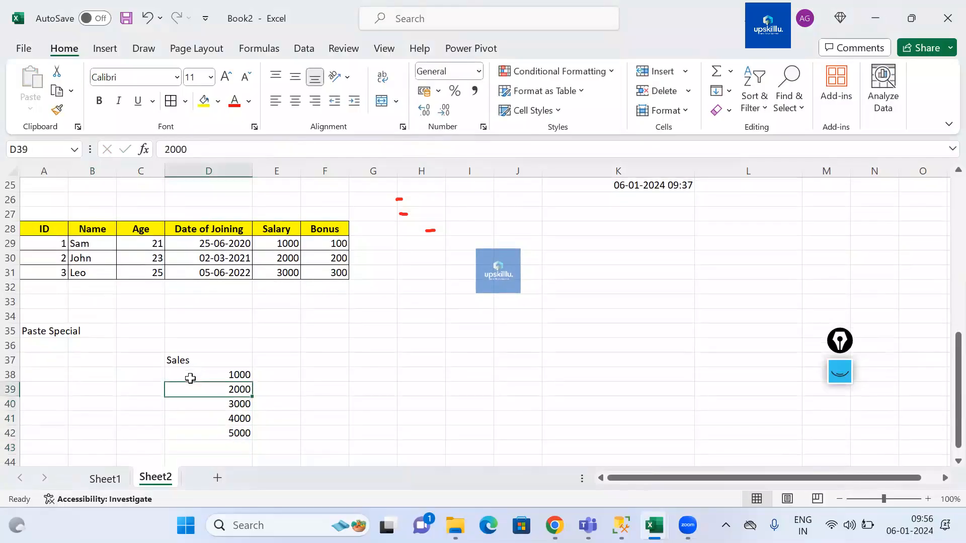
pyautogui.hotkey('ctrl', 'b')
# Step: Enter 500 in cell H38
pyautogui.press('Right')
pyautogui.press('Right')
pyautogui.press('Down')
pyautogui.press('Left')
pyautogui.press('Left')
pyautogui.hotkey('ctrl', 'shift', 'Down')
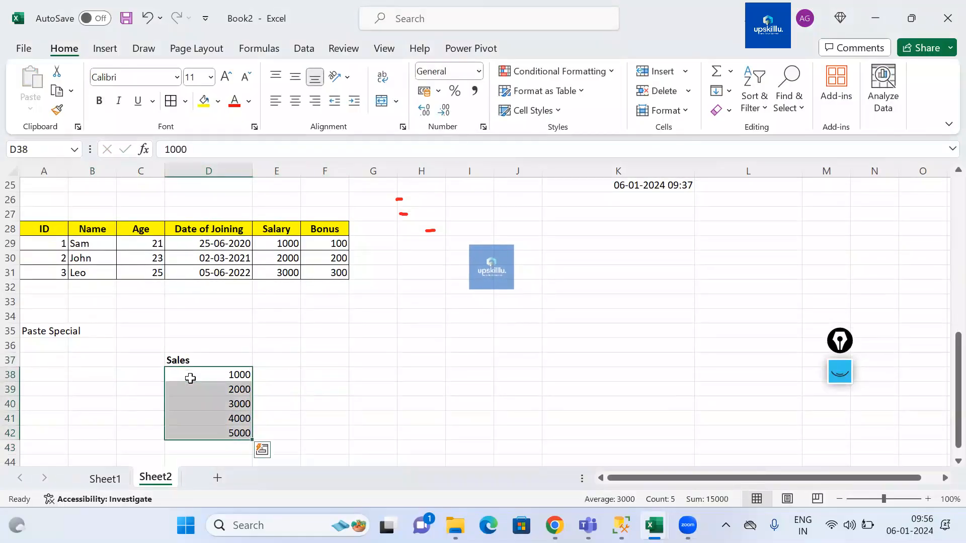
pyautogui.press('Right')
pyautogui.press('Right')
pyautogui.press('Right')
pyautogui.press('Left')
pyautogui.press('Left')
pyautogui.press('Left')
pyautogui.press('Right')
pyautogui.press('Right')
pyautogui.press('Right')
pyautogui.press('Right')
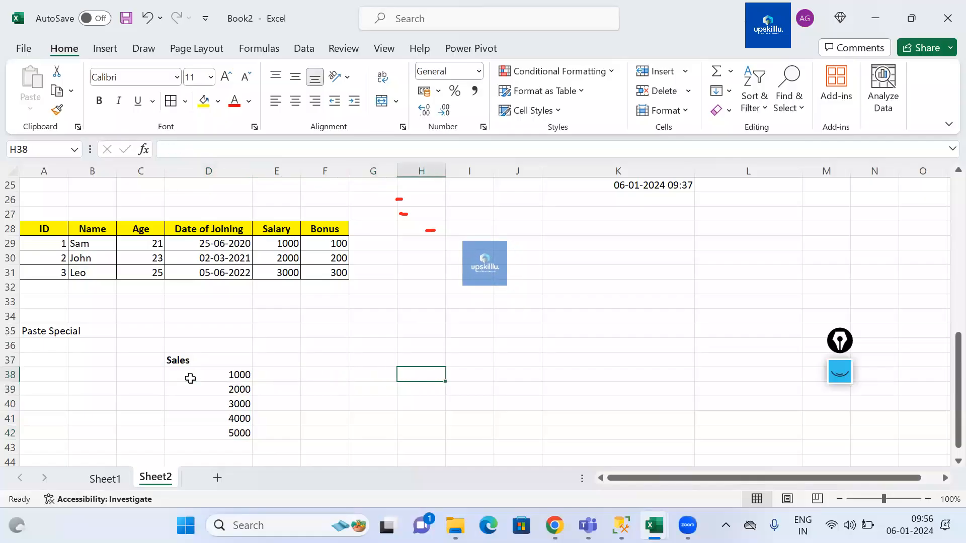
pyautogui.write('500')
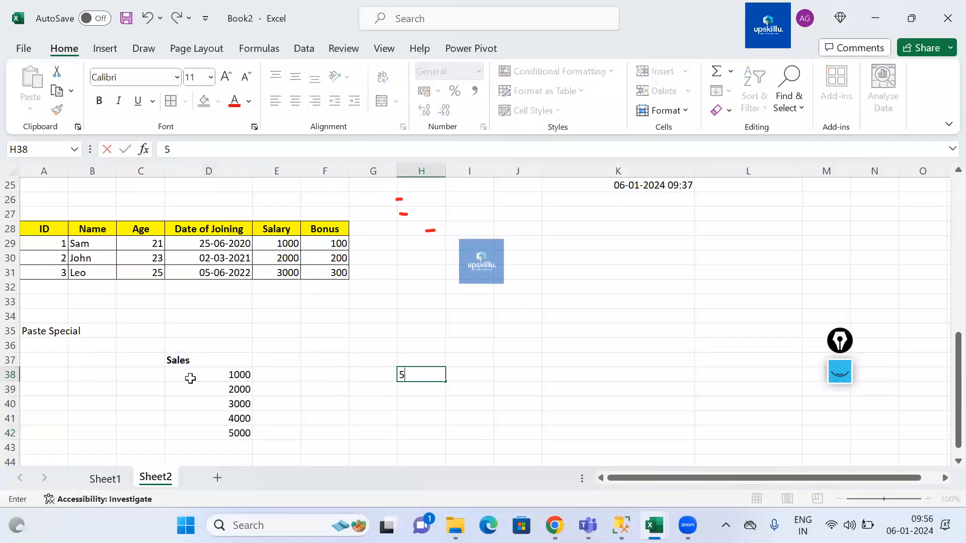
pyautogui.press('Return')
# Step: Copy the 500 in cell H38
pyautogui.press('Up')
pyautogui.press('Left')
pyautogui.press('Left')
pyautogui.press('Left')
pyautogui.press('Left')
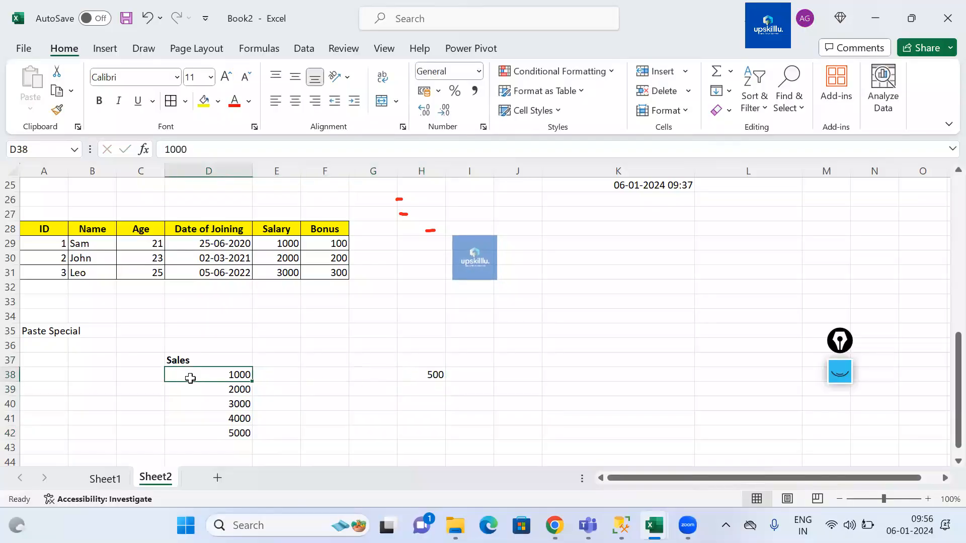
pyautogui.hotkey('ctrl', 'shift', 'Down')
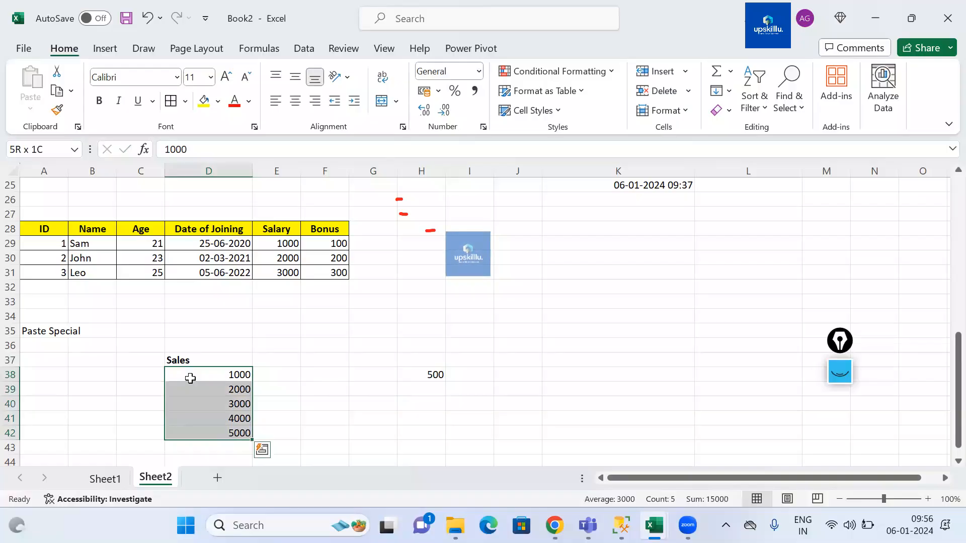
pyautogui.press('Right')
pyautogui.press('Right')
pyautogui.press('Right')
pyautogui.press('Right')
pyautogui.press('Left')
pyautogui.press('Left')
pyautogui.press('Right')
pyautogui.press('Right')
pyautogui.press('Right')
pyautogui.press('Left')
pyautogui.hotkey('ctrl', 'c')
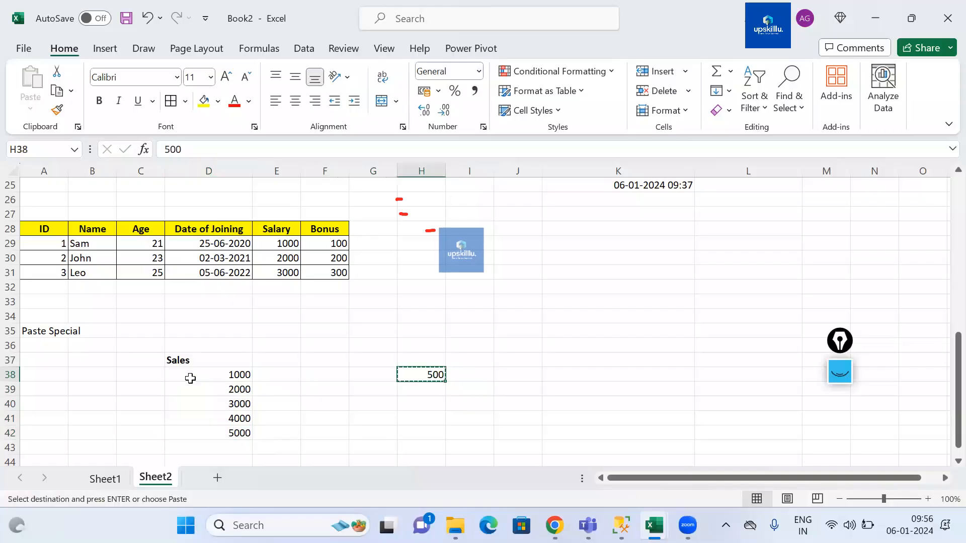
# Step: Add the copied 500 to the Sales values D38:D42 using Paste Special's Add operation
pyautogui.press('Left')
pyautogui.press('Left')
pyautogui.press('Left')
pyautogui.press('Left')
pyautogui.press('Right')
pyautogui.press('Right')
pyautogui.press('Right')
pyautogui.press('Right')
pyautogui.press('Left')
pyautogui.press('Left')
pyautogui.press('Left')
pyautogui.press('Left')
pyautogui.press('Left')
pyautogui.press('Right')
pyautogui.hotkey('ctrl', 'shift', 'Down')
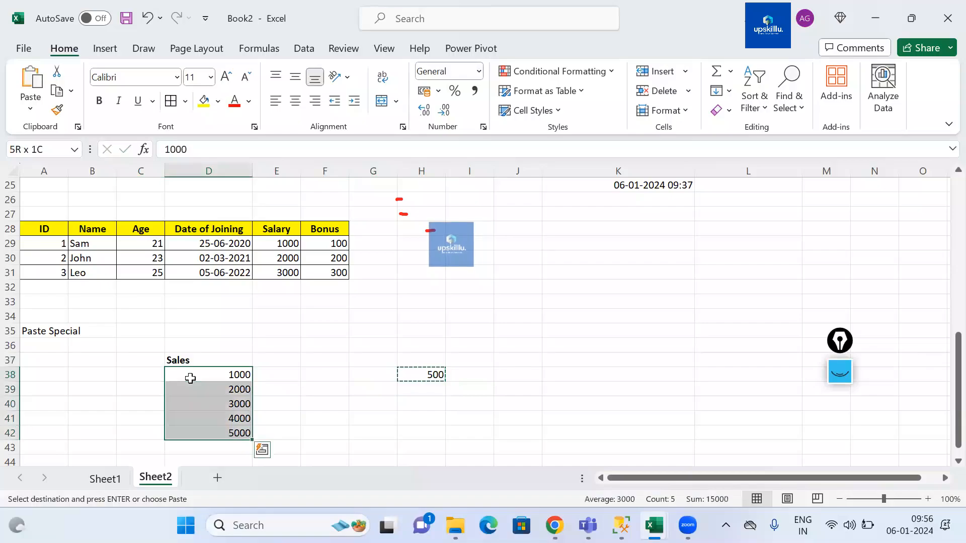
pyautogui.press('alt')
pyautogui.press('e')
pyautogui.press('s')
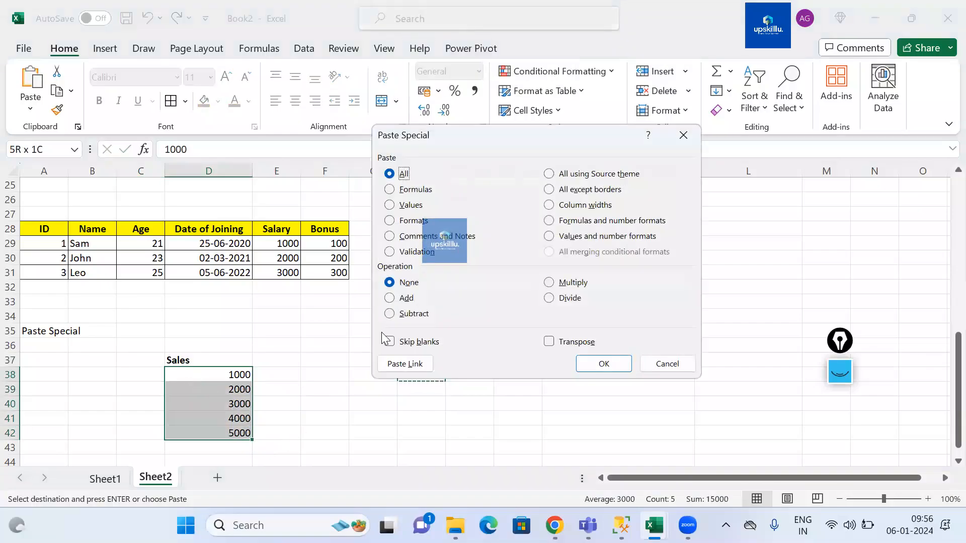
pyautogui.click(407, 299)
pyautogui.click(600, 363)
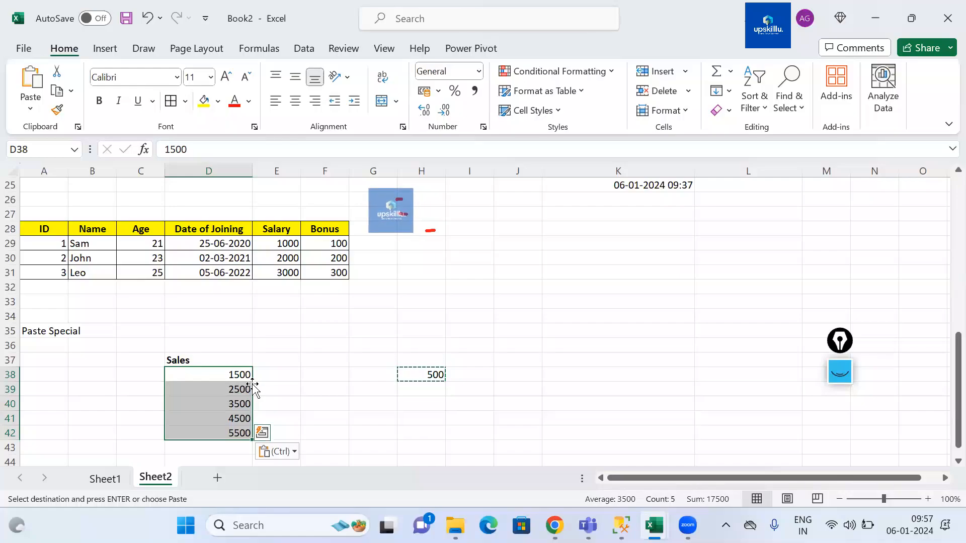
# Step: Undo the Add paste on the Sales values
pyautogui.click(122, 149)
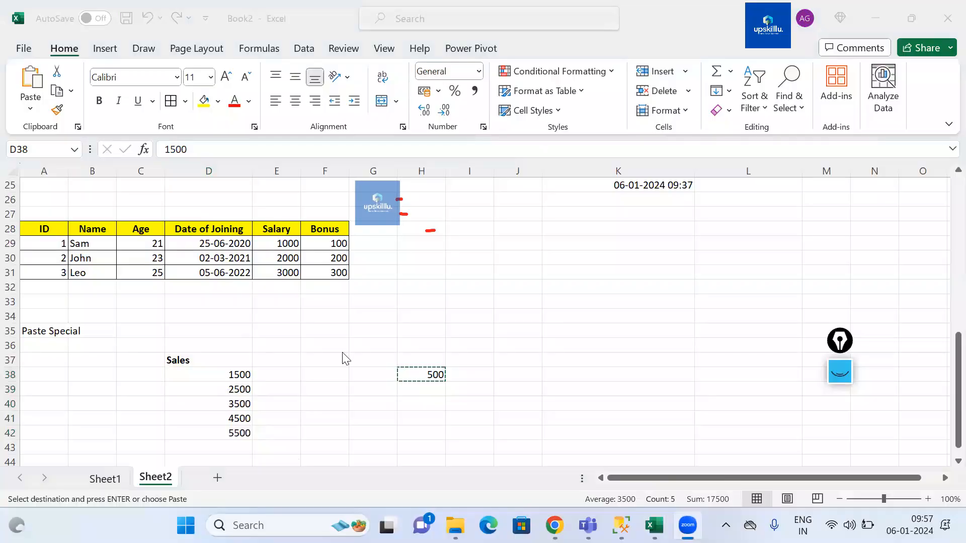
pyautogui.click(323, 367)
pyautogui.hotkey('ctrl', 'z')
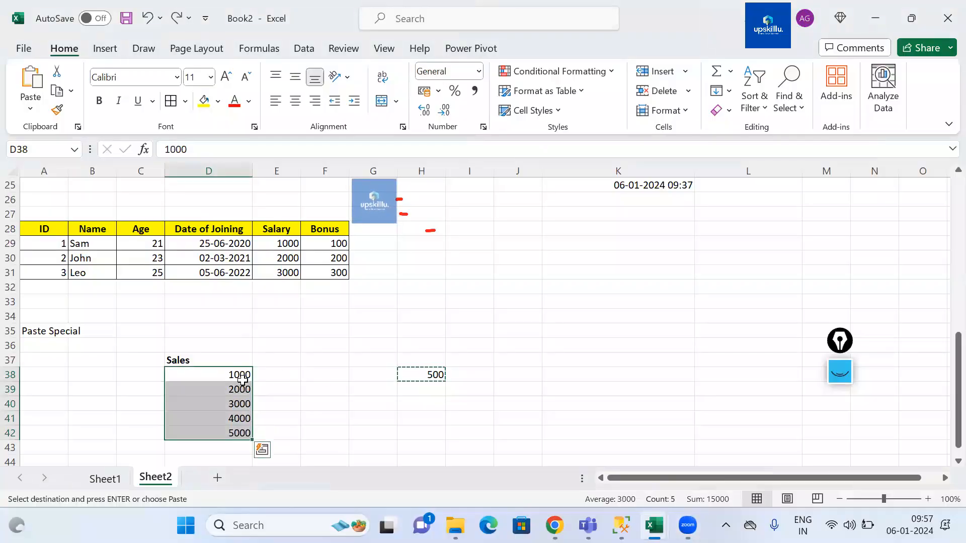
# Step: Select the Sales values D38:D42 and add the copied 500 to them with Paste Special's Add operation
pyautogui.press('Down')
pyautogui.moveTo(219, 376); pyautogui.dragTo(219, 433)
pyautogui.click(433, 377)
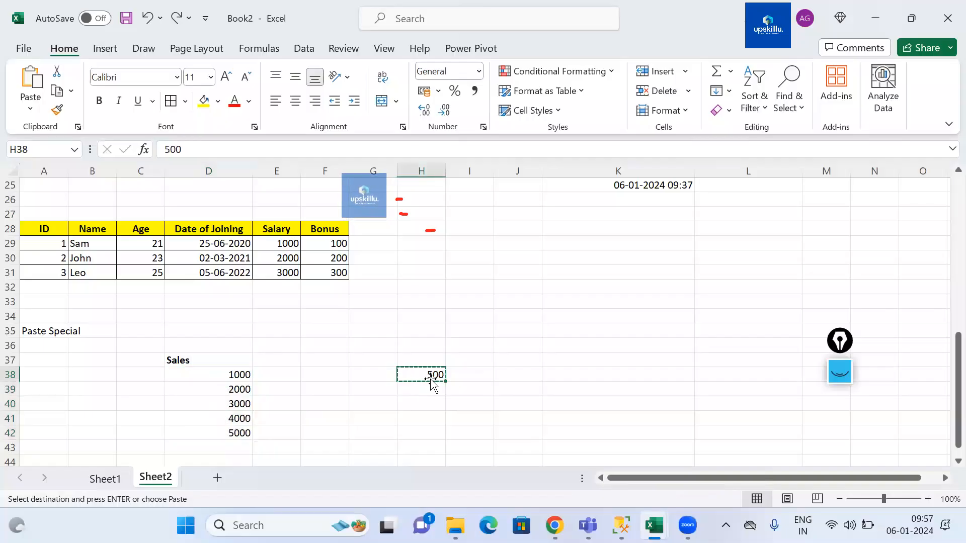
pyautogui.moveTo(219, 373); pyautogui.dragTo(220, 434)
pyautogui.press('alt')
pyautogui.press('e')
pyautogui.press('s')
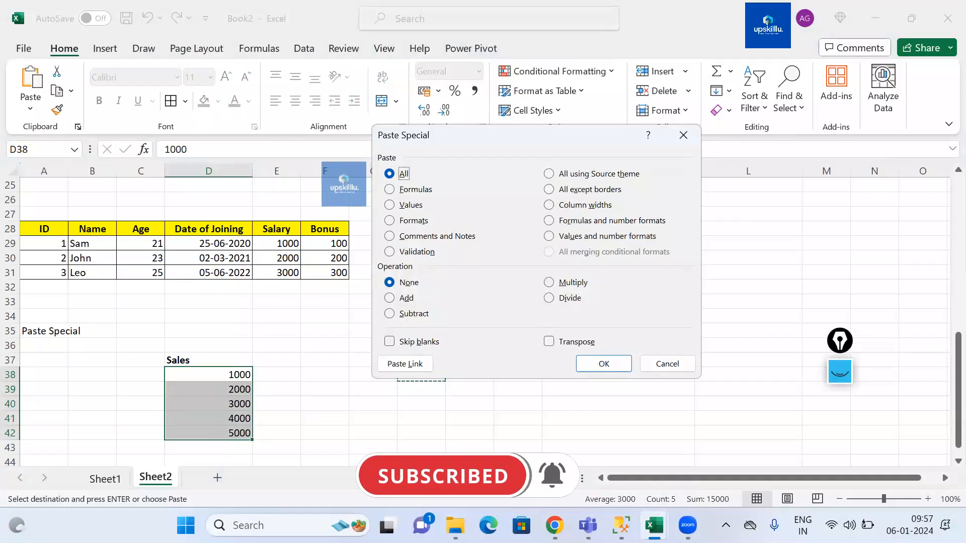
pyautogui.click(401, 298)
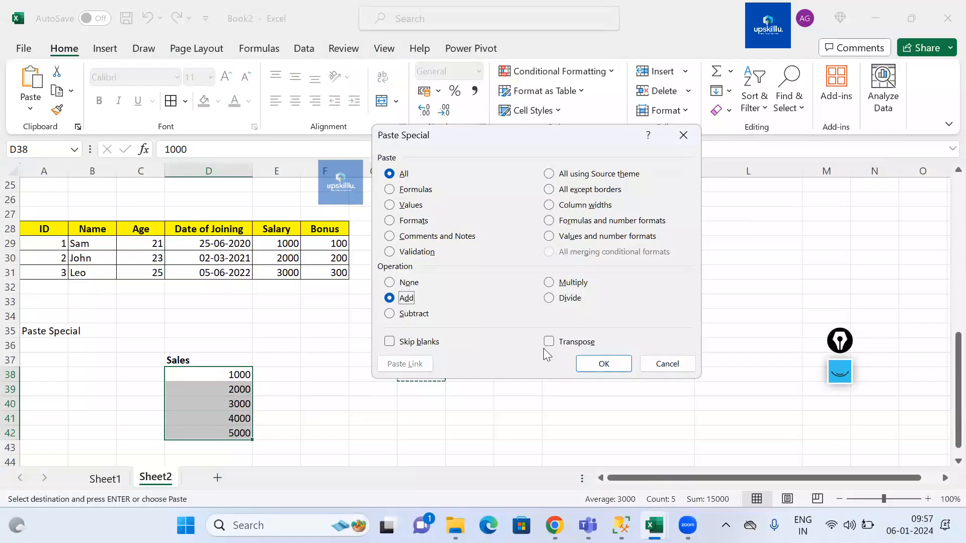
pyautogui.click(586, 365)
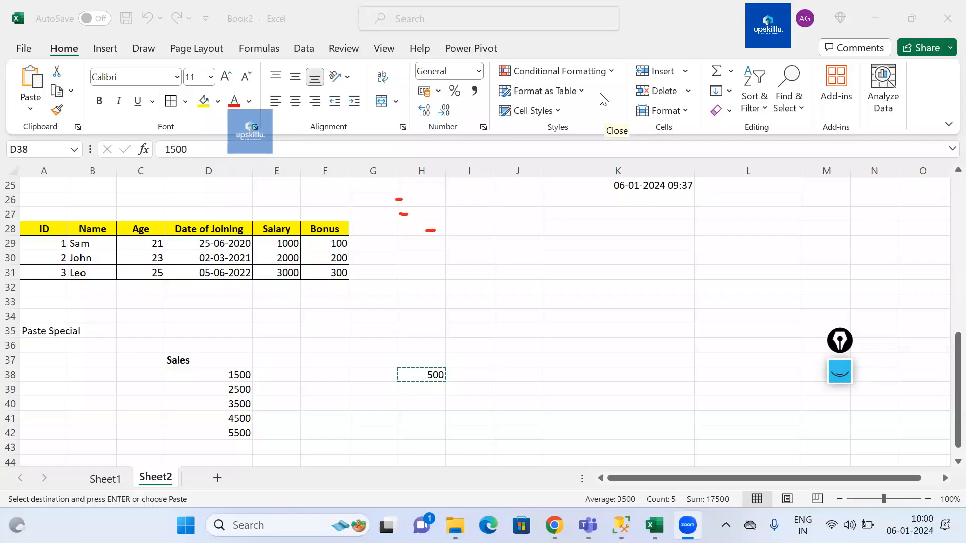
# Step: Inspect the updated Sales values in column D
pyautogui.click(222, 376)
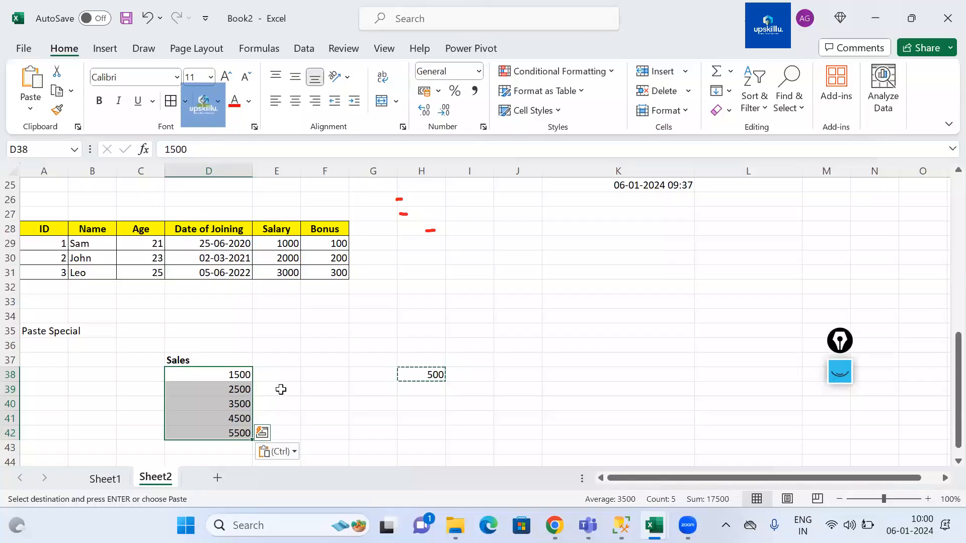
pyautogui.click(323, 401)
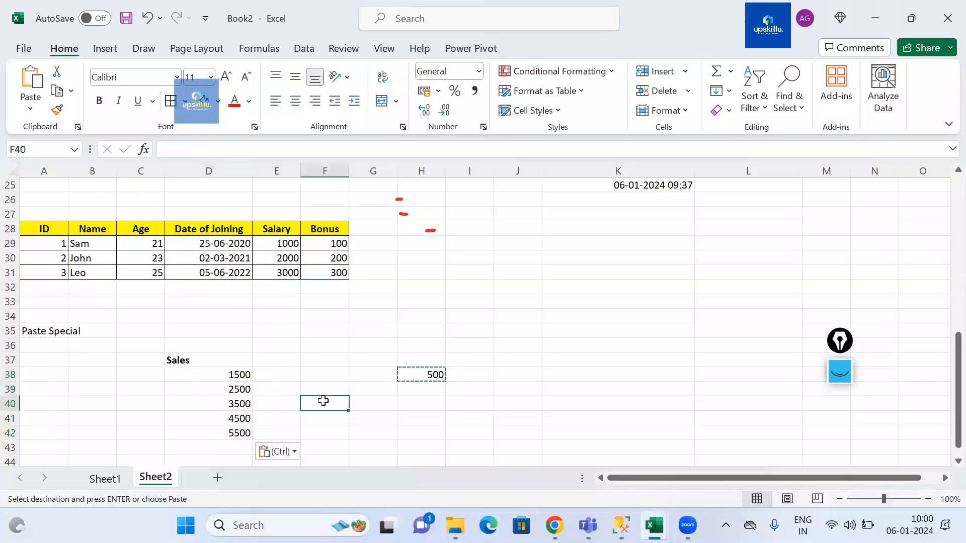
pyautogui.scroll(-2, 323, 400)
pyautogui.scroll(2, 323, 400)
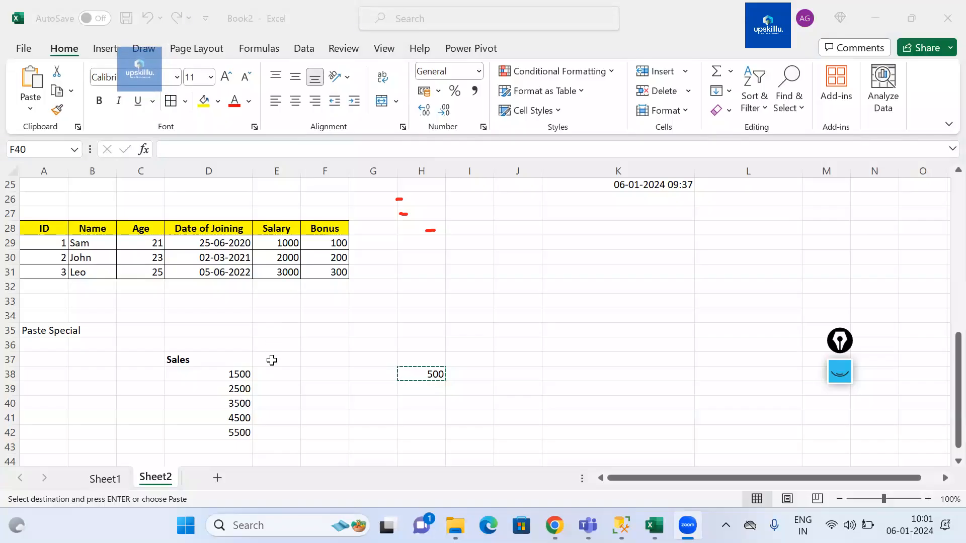
pyautogui.click(273, 361)
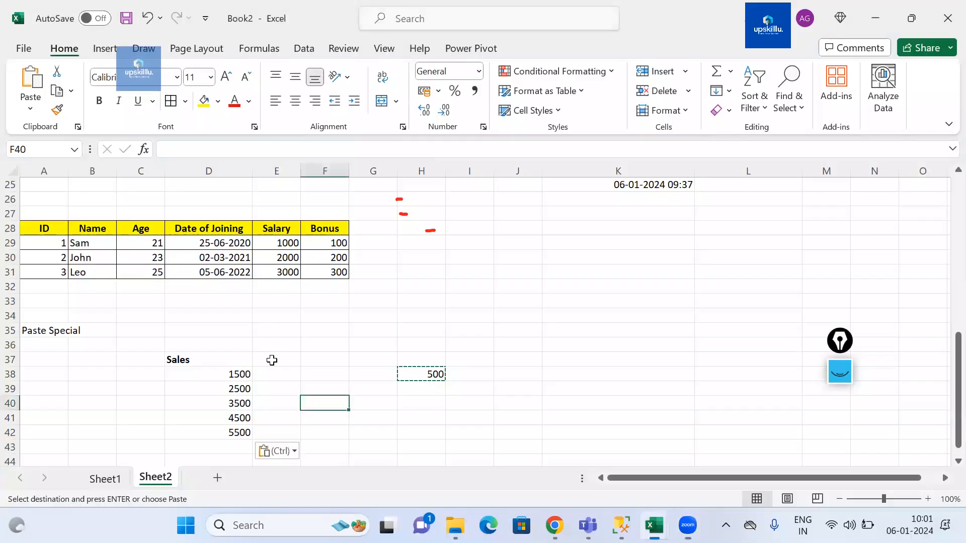
pyautogui.click(201, 379)
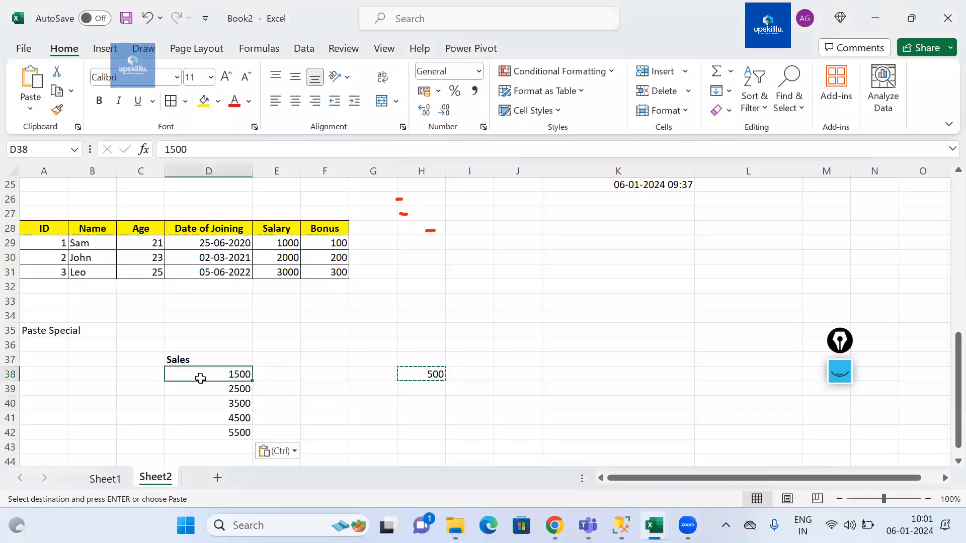
# Step: Undo the Add paste and select the Sales values D38:D42 again
pyautogui.hotkey('ctrl', 'z')
pyautogui.click(276, 417)
pyautogui.moveTo(222, 376); pyautogui.dragTo(221, 433)
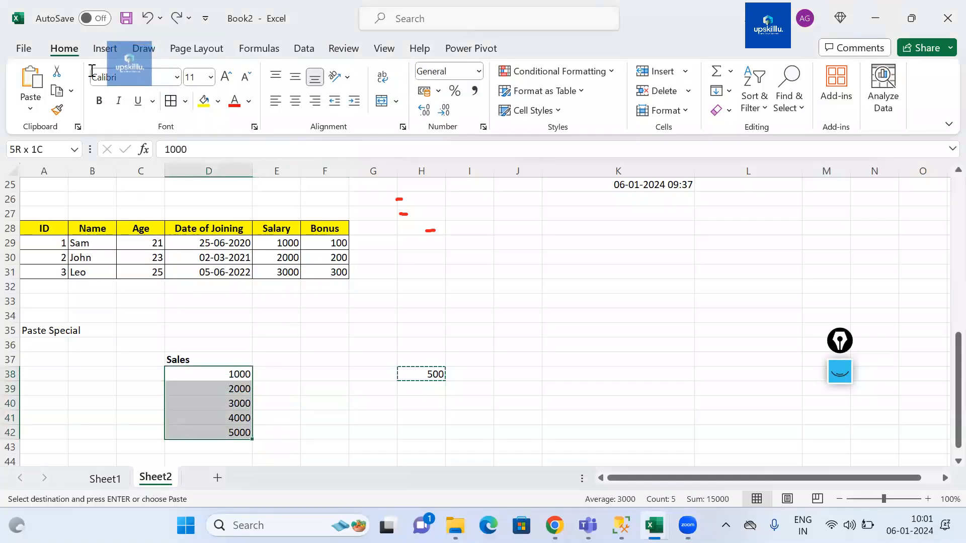
# Step: Select the Sales values D38:D42 once more and apply Paste Special's Add operation with the copied 500
pyautogui.click(93, 71)
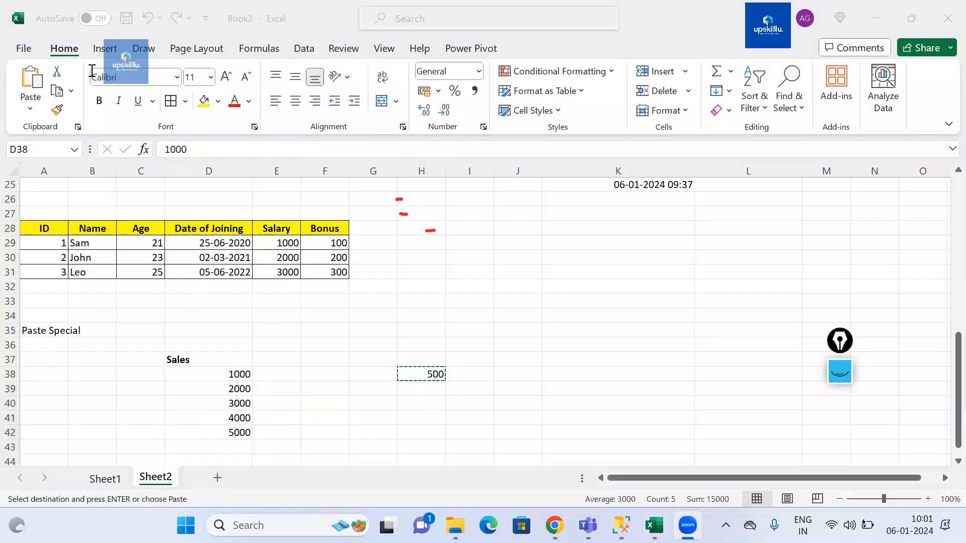
pyautogui.click(417, 373)
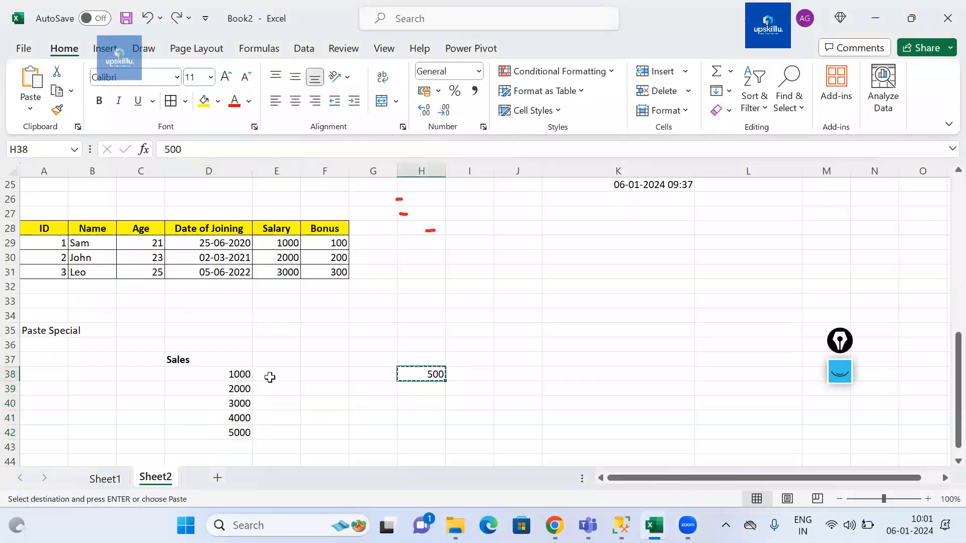
pyautogui.moveTo(222, 374); pyautogui.dragTo(222, 432)
pyautogui.press('alt')
pyautogui.press('e')
pyautogui.press('s')
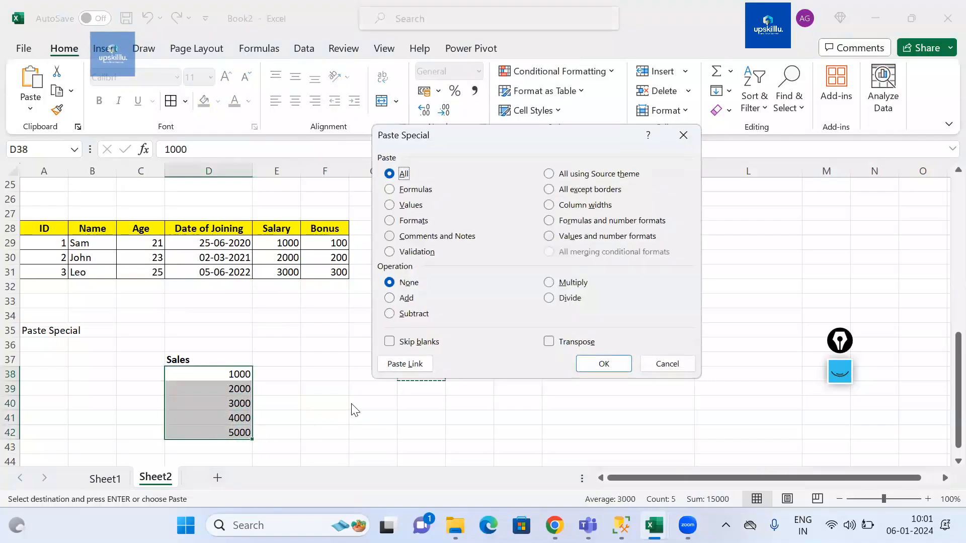
pyautogui.click(397, 299)
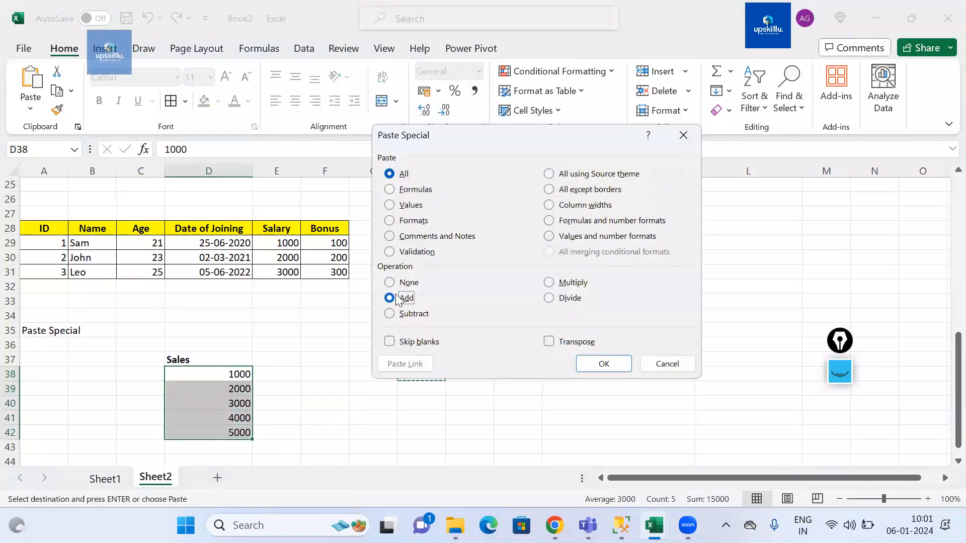
pyautogui.click(604, 364)
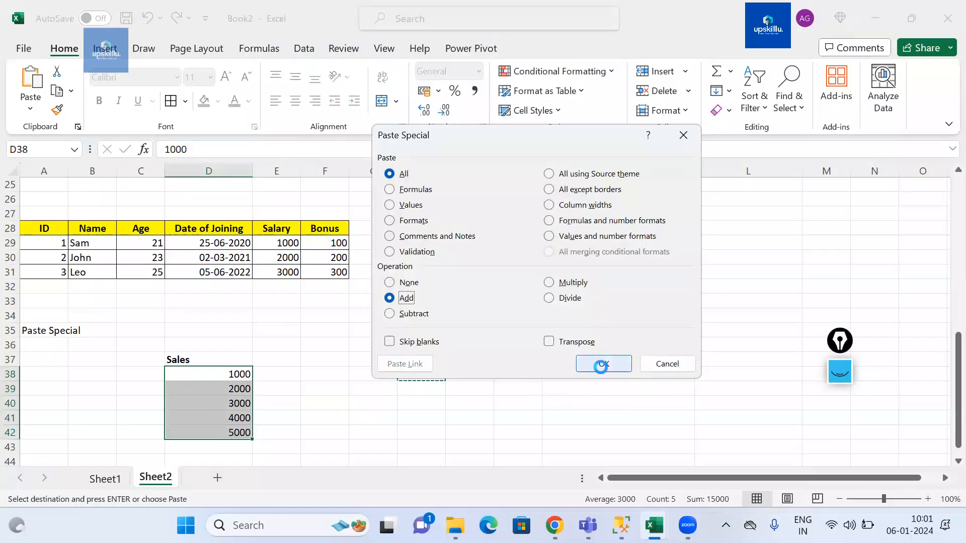
pyautogui.click(217, 86)
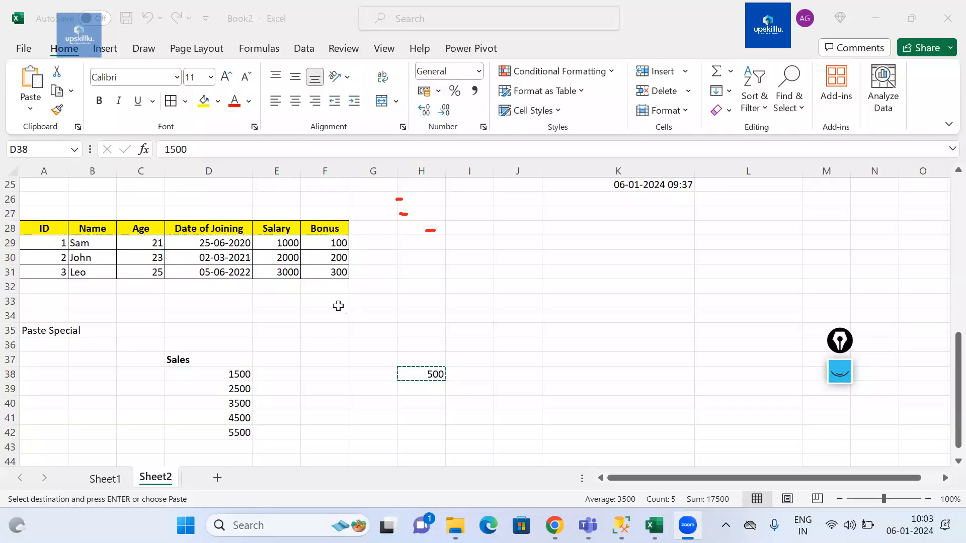
# Step: Clear the copy marquee and enter the notes "Optionkey" in J36 and "E S" in J37
pyautogui.scroll(1, 338, 306)
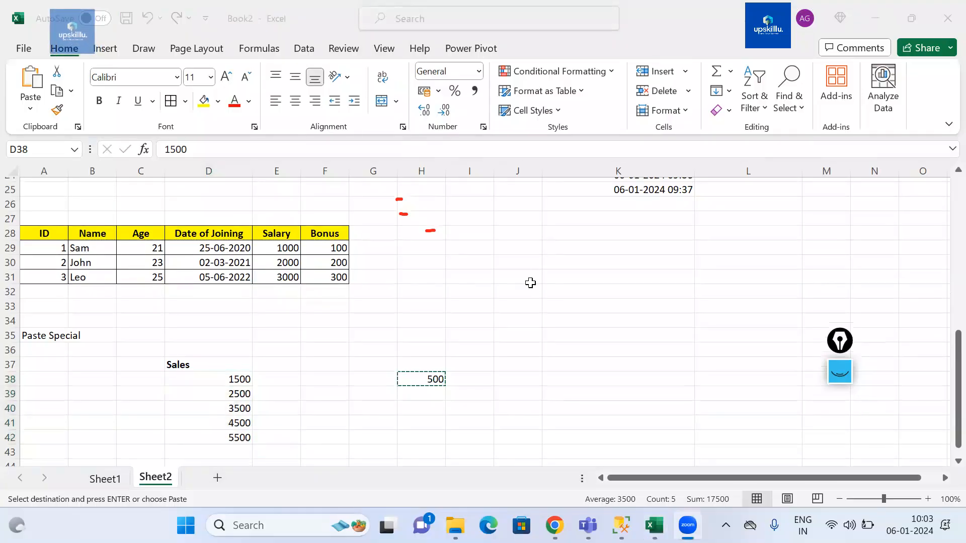
pyautogui.click(526, 348)
pyautogui.press('Escape')
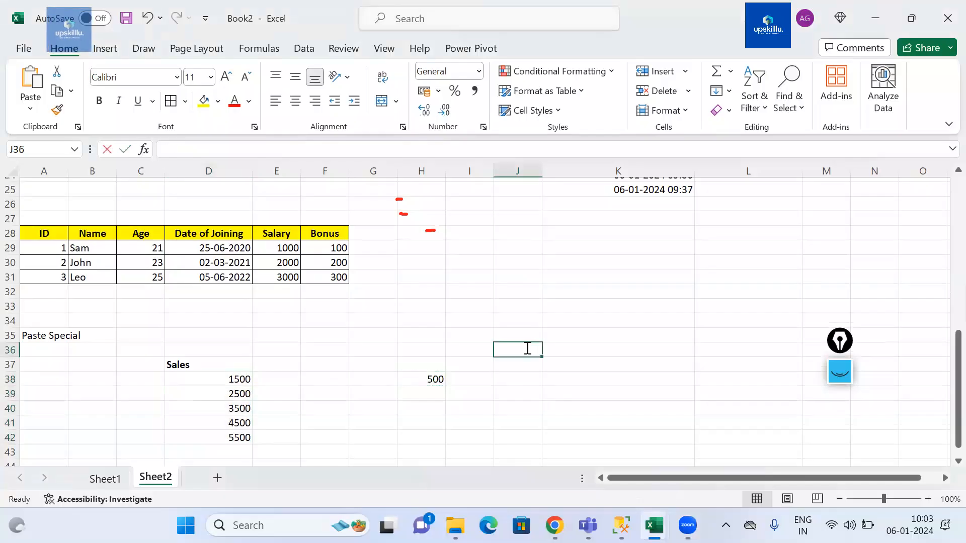
pyautogui.write('Option Key')
pyautogui.press('Return')
pyautogui.write('E S')
pyautogui.press('Return')
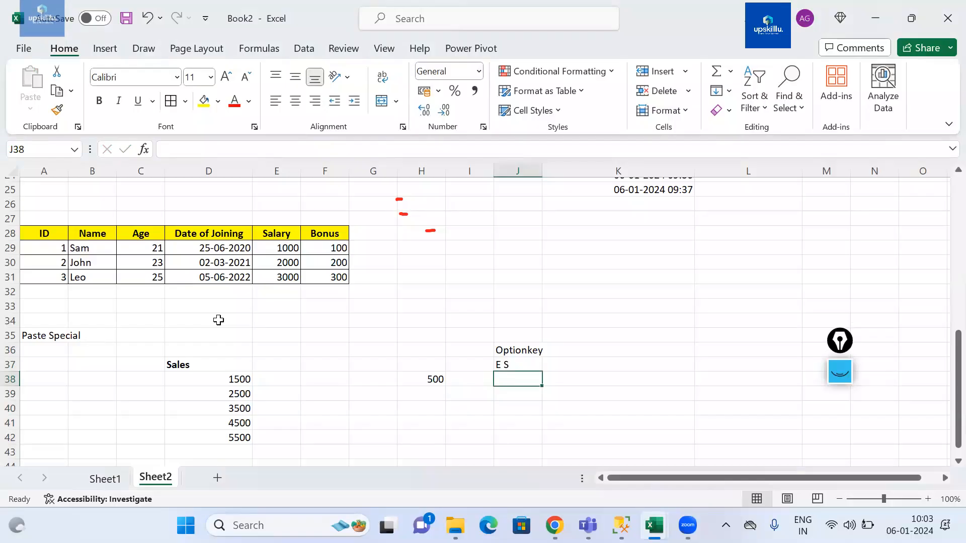
# Step: Copy the formatted employee table in A1:F4
pyautogui.scroll(4, 290, 298)
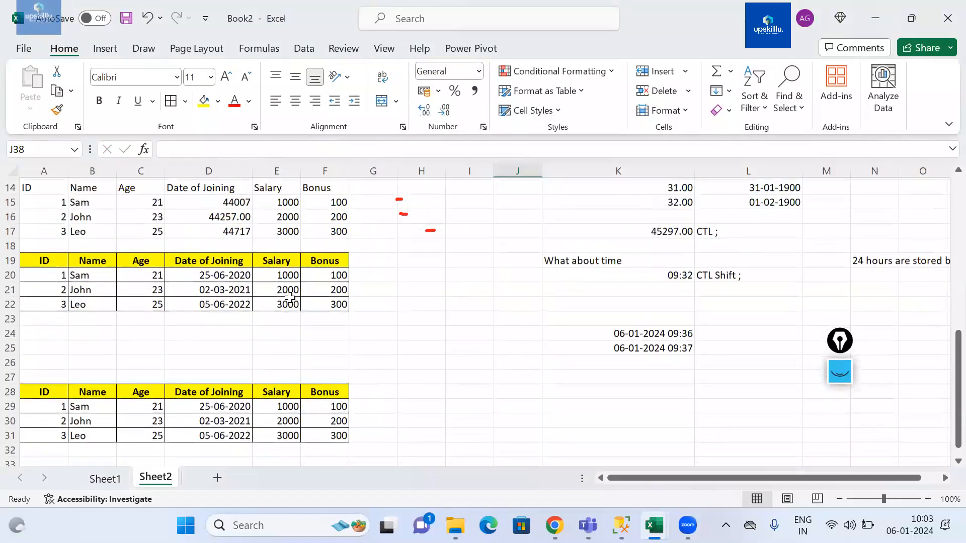
pyautogui.scroll(5, 127, 199)
pyautogui.moveTo(44, 185); pyautogui.dragTo(332, 229)
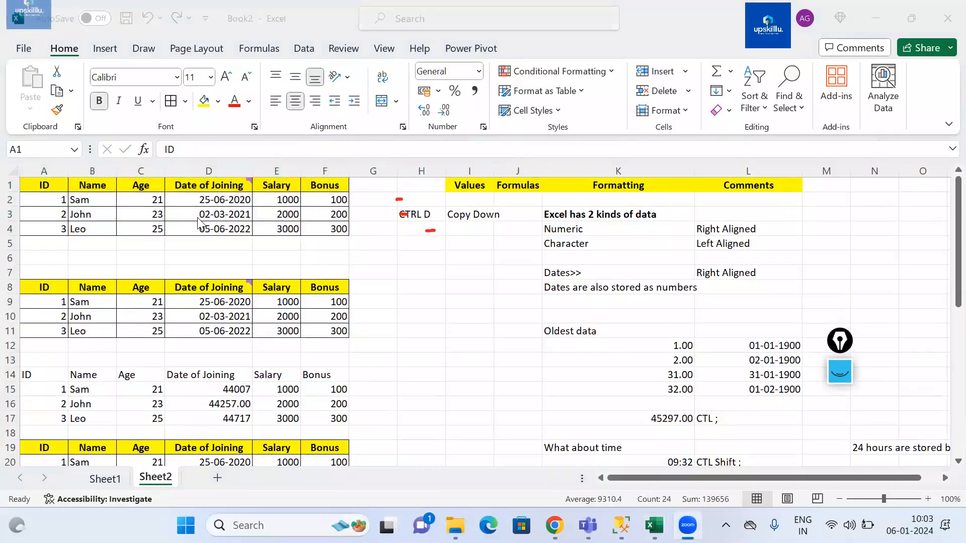
pyautogui.hotkey('ctrl', 'c')
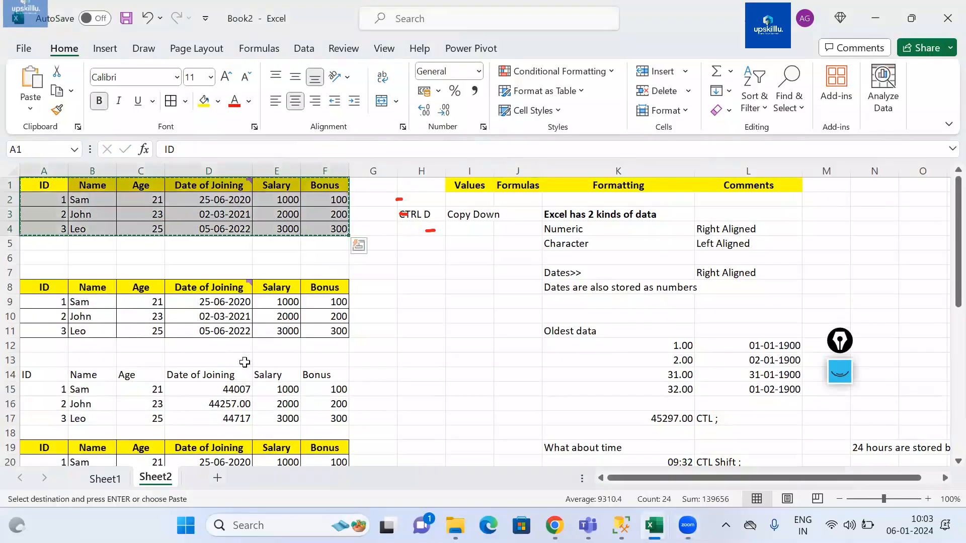
# Step: Paste the copied table as values only starting at cell A51 using Paste Special
pyautogui.scroll(-15, 51, 264)
pyautogui.click(45, 263)
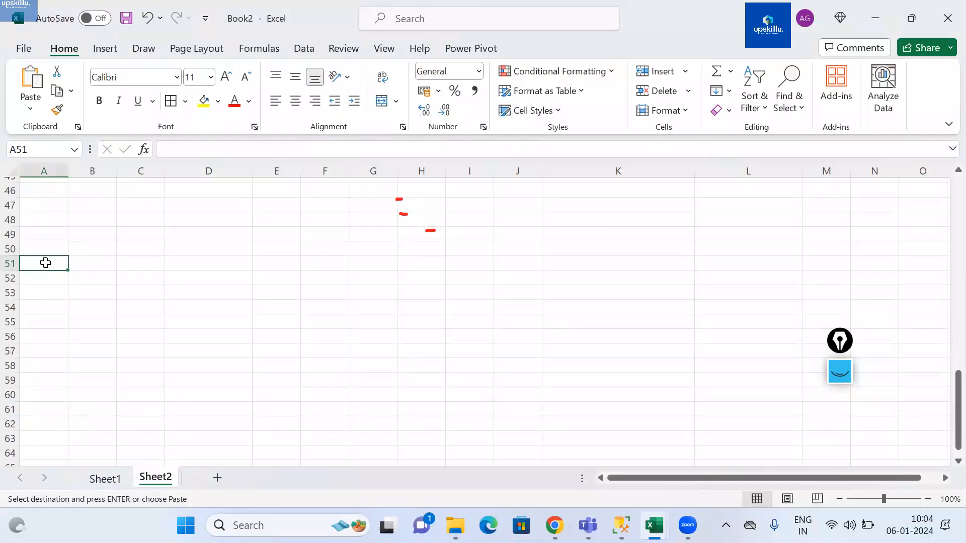
pyautogui.hotkey('alt', 'e')
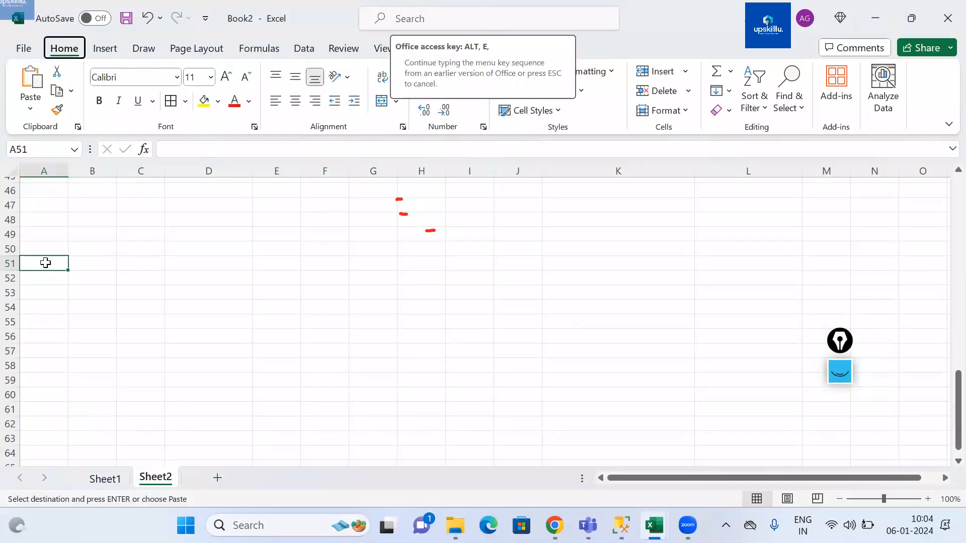
pyautogui.press('s')
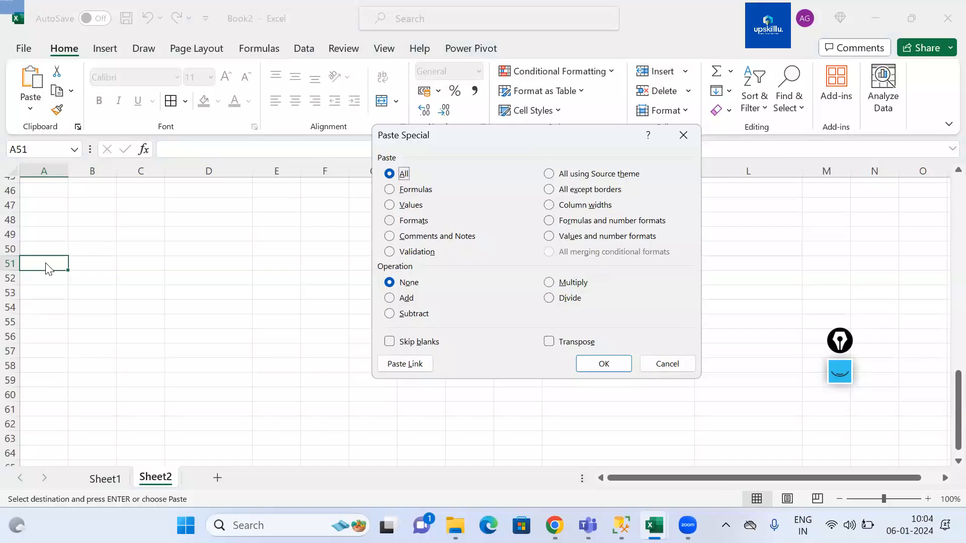
pyautogui.press('v')
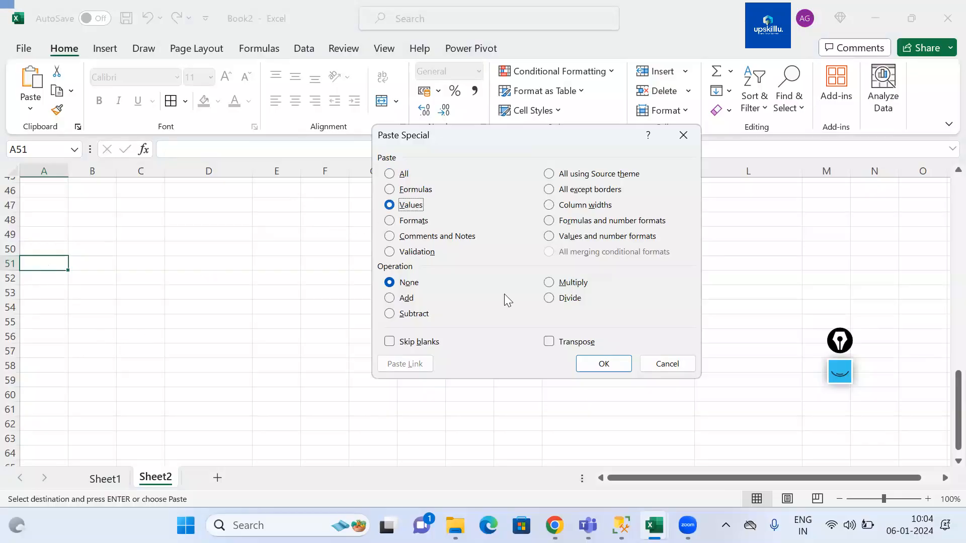
pyautogui.click(603, 369)
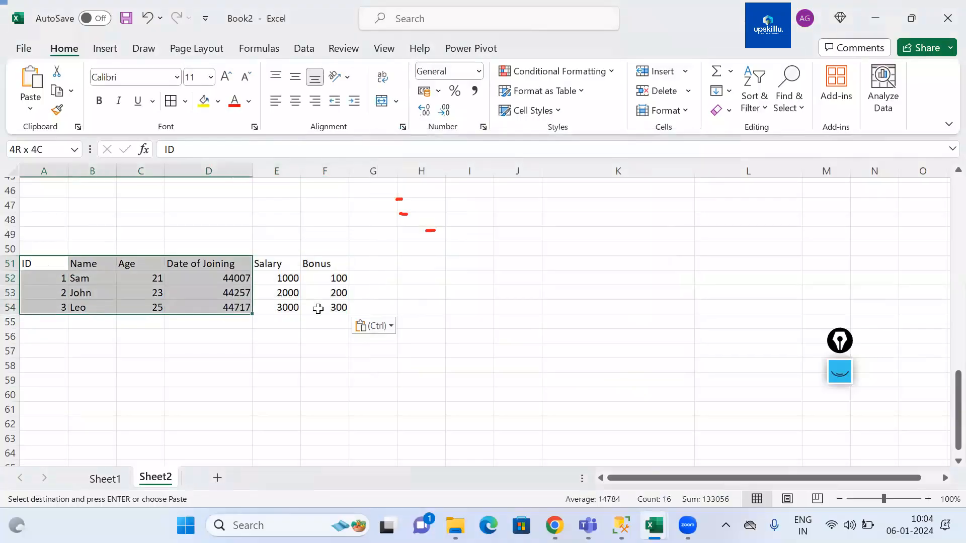
# Step: Paste only the formats of the copied table onto the values at A51 with Paste Special's Formats option
pyautogui.scroll(14, 316, 374)
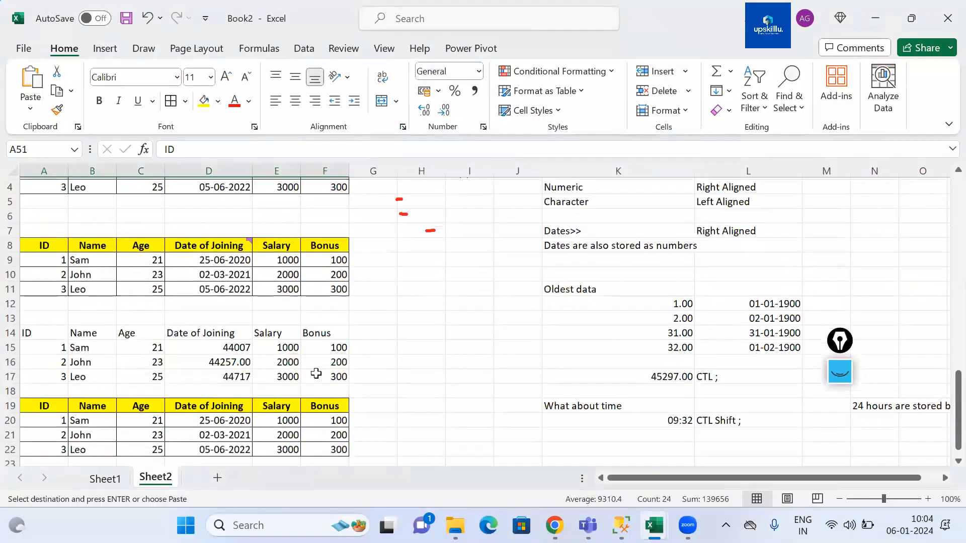
pyautogui.scroll(1, 316, 374)
pyautogui.scroll(-3, 193, 243)
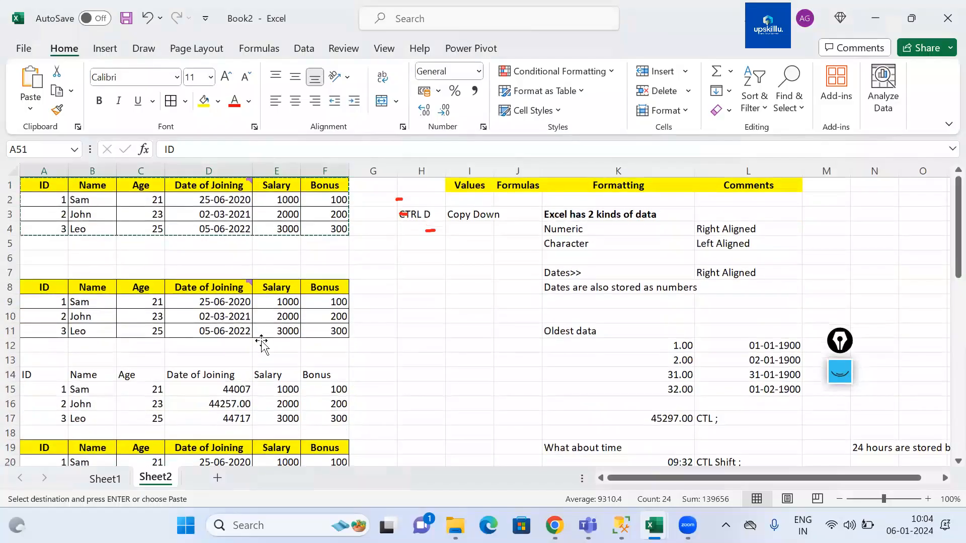
pyautogui.scroll(-10, 261, 342)
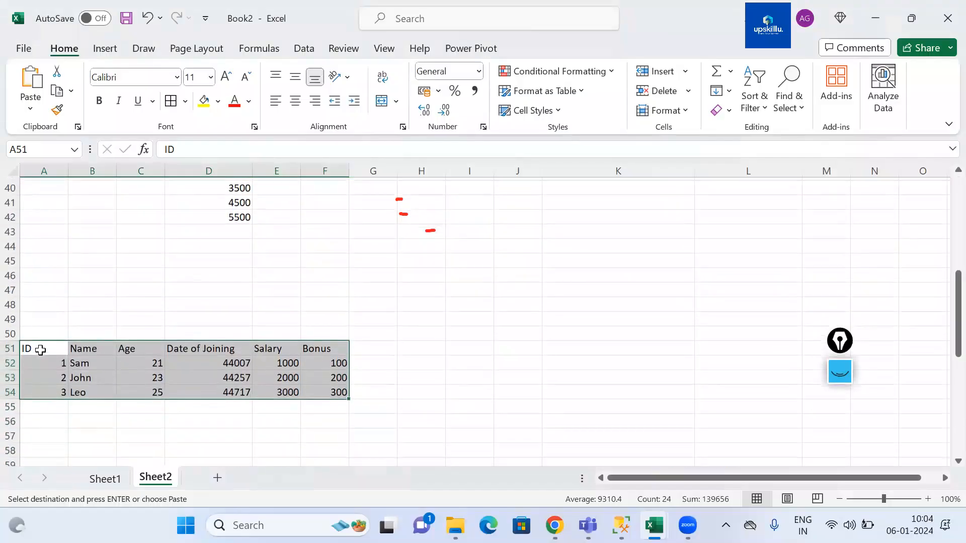
pyautogui.click(40, 349)
pyautogui.hotkey('ctrl', 'alt', 'v')
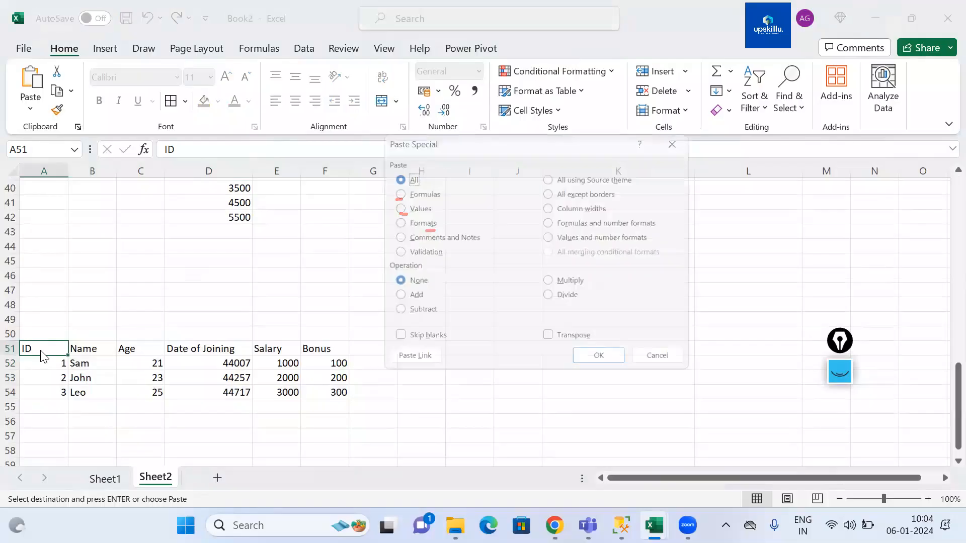
pyautogui.click(390, 220)
pyautogui.click(606, 366)
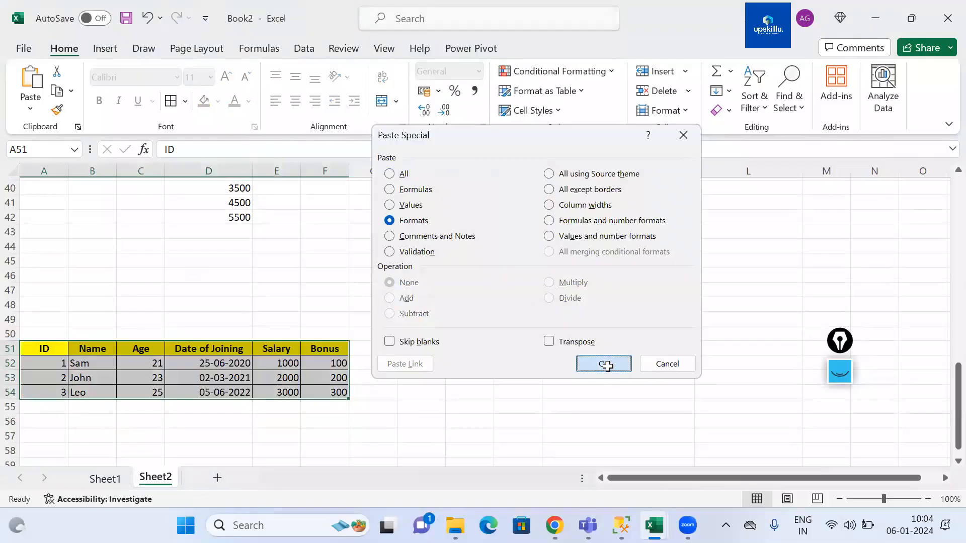
pyautogui.click(219, 71)
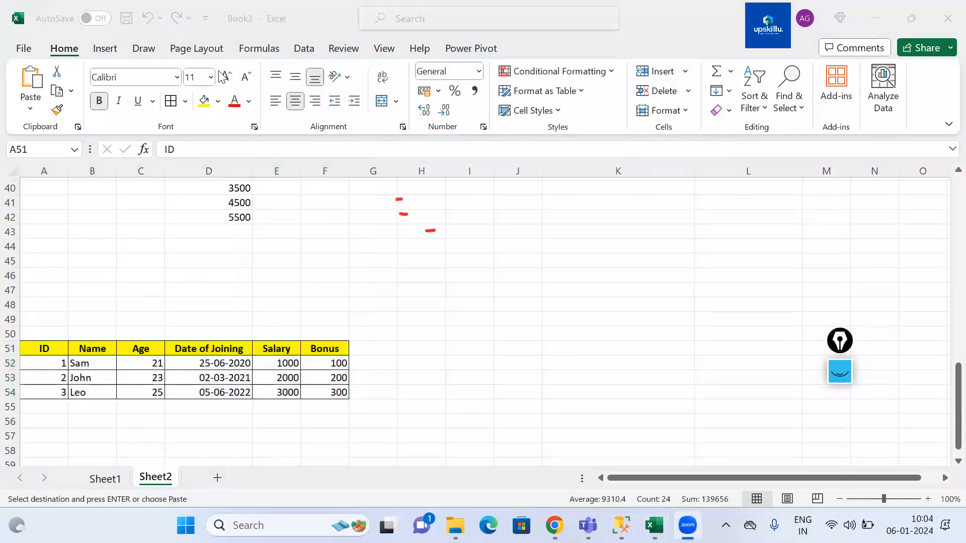